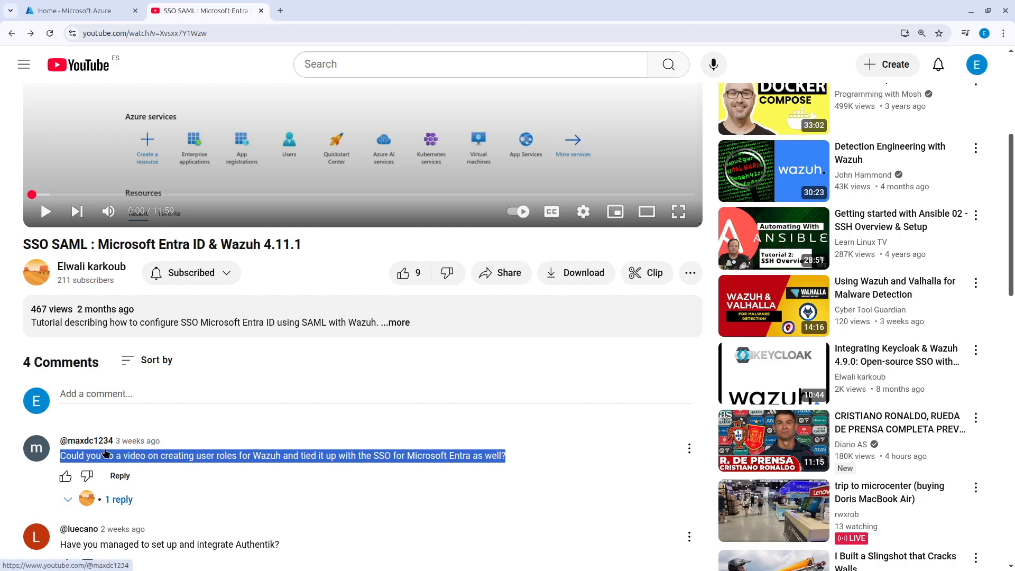
- Switch to the Azure portal and open the overview of the wazuh-sso enterprise application
click(253, 456)
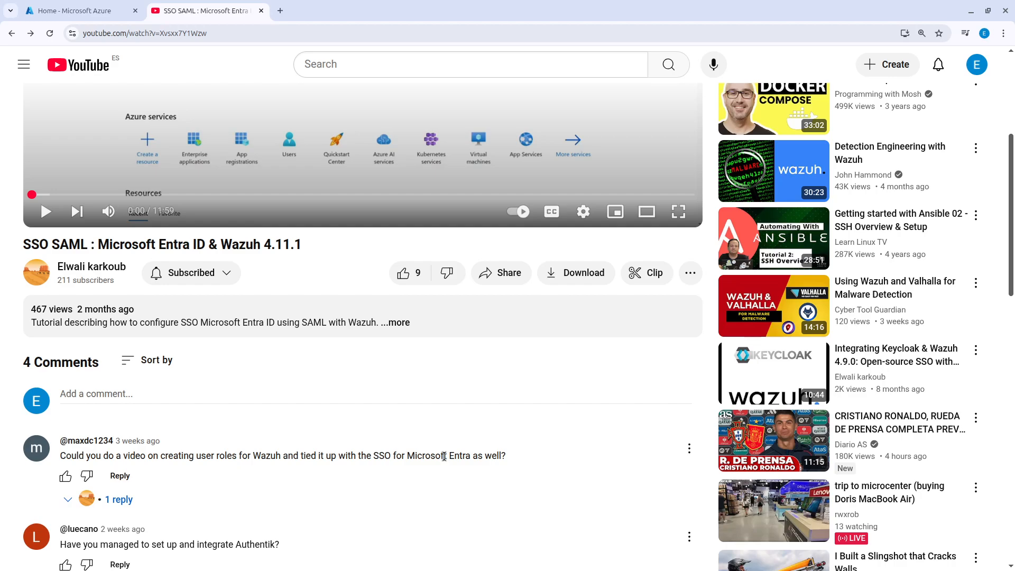
click(71, 7)
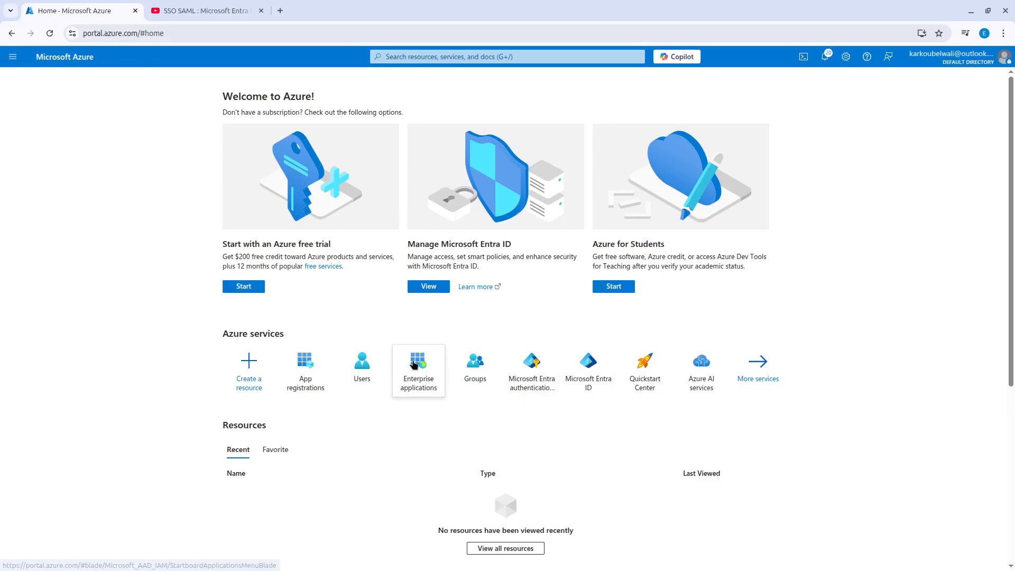
mouse_move(414, 363)
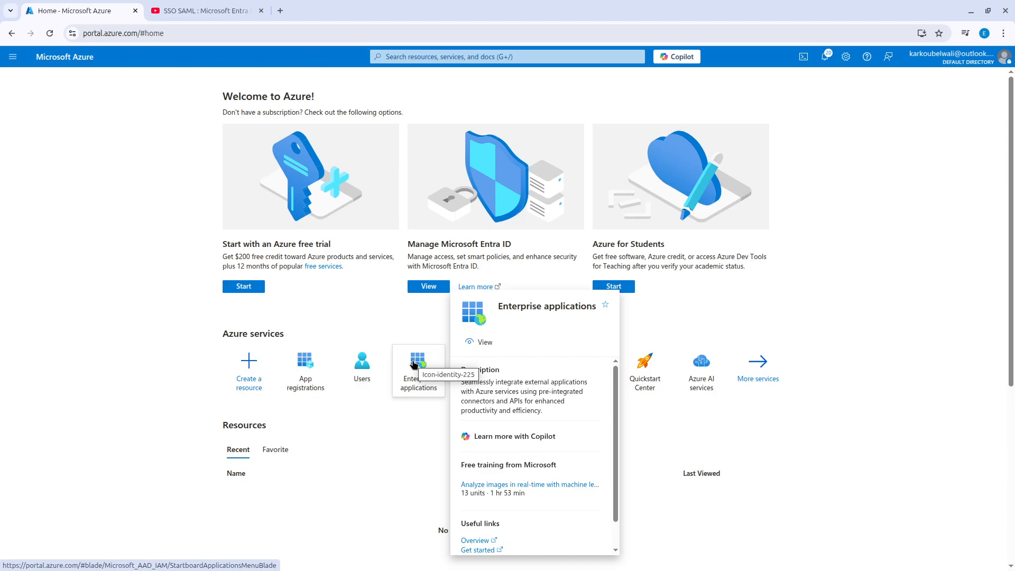
click(414, 363)
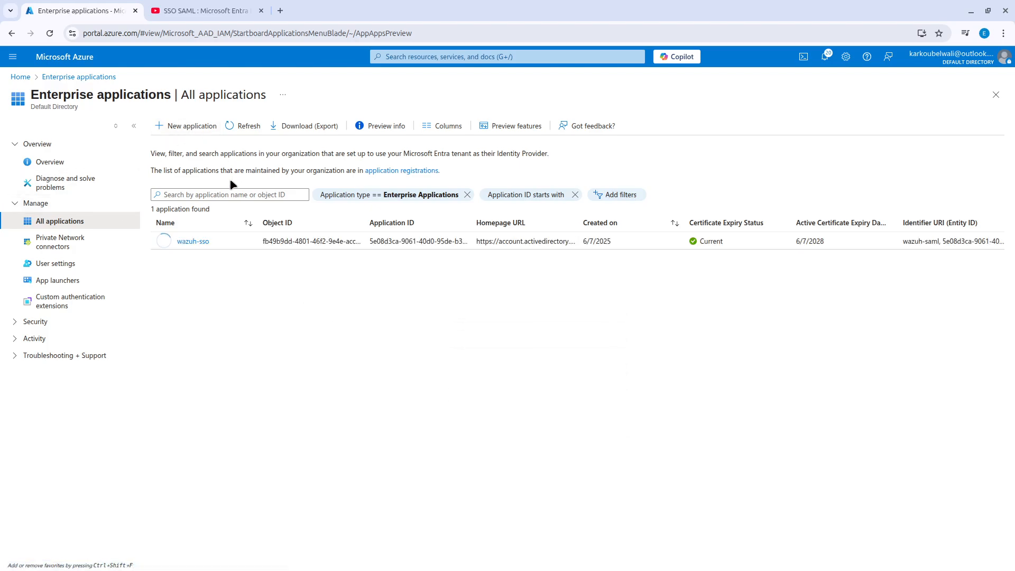
click(200, 244)
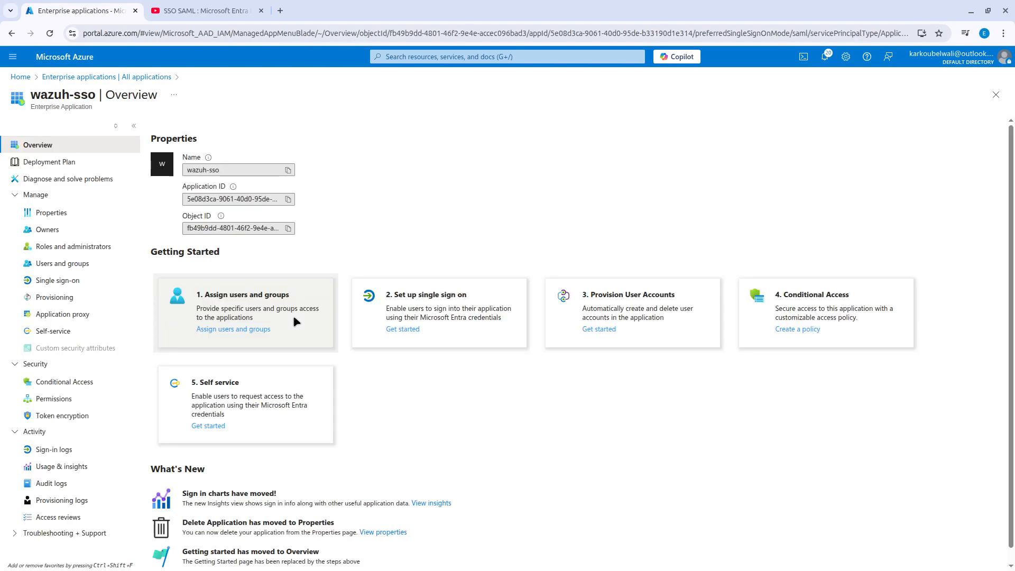
- Open the app roles of the wazuh-sso app registration, found among all applications in the directory
click(430, 55)
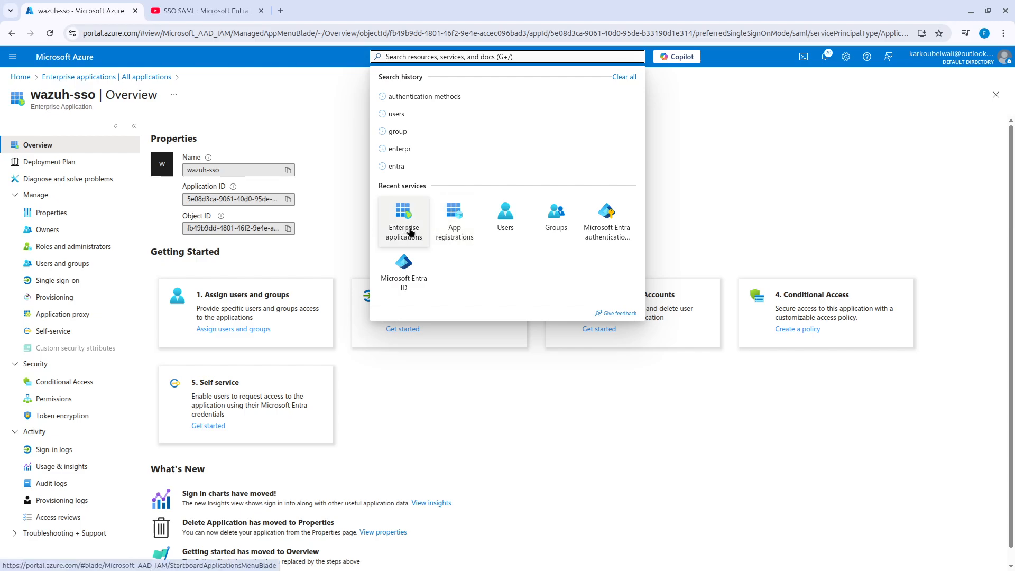
click(444, 232)
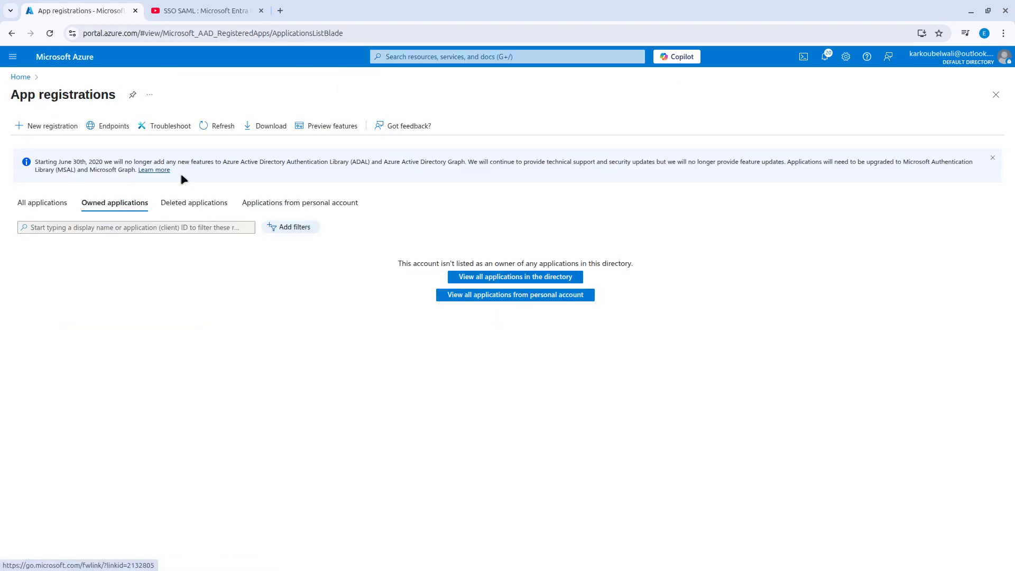
click(62, 202)
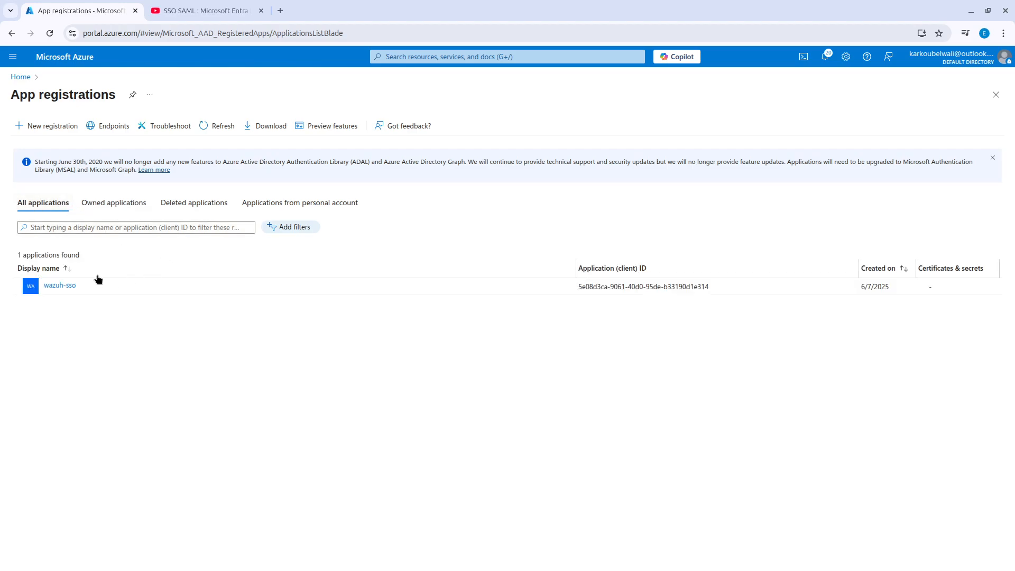
click(66, 286)
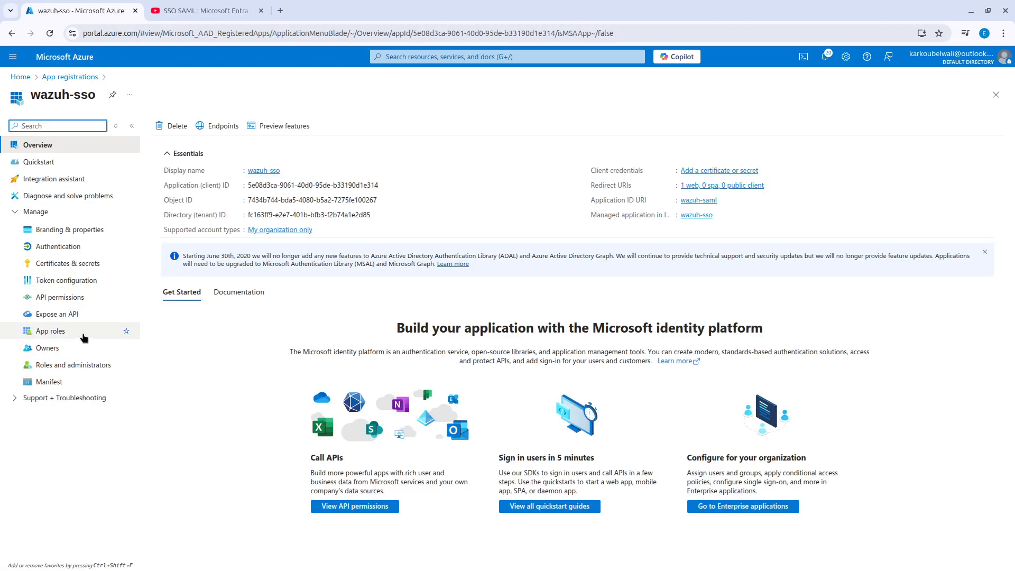
click(83, 333)
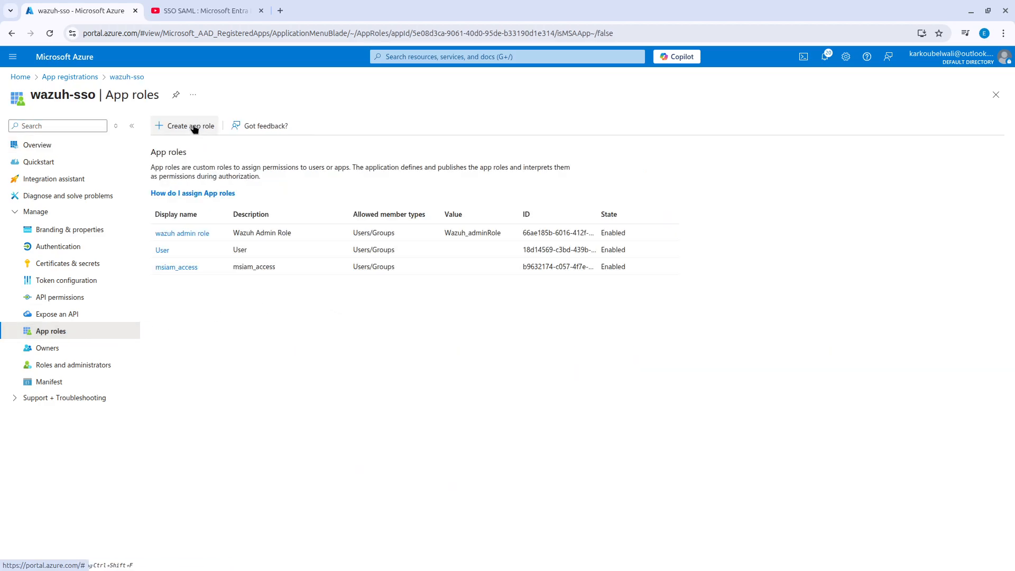
- Create an app role "Wazuh RO Role" for Users/Groups with value wazuh-readonly and description "Wazuh Read only Role"
click(193, 127)
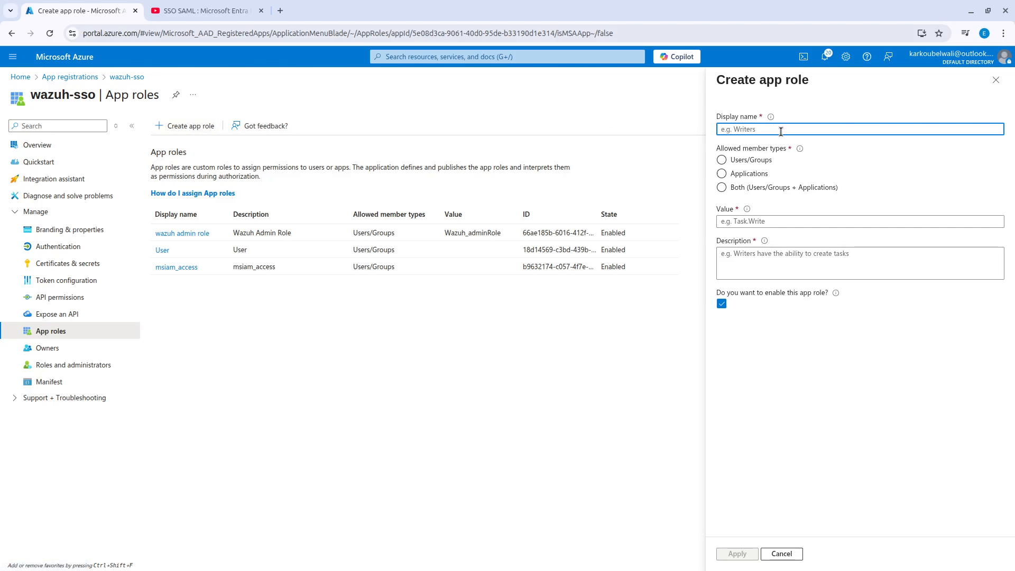
text(Wazuh RO Role)
click(763, 163)
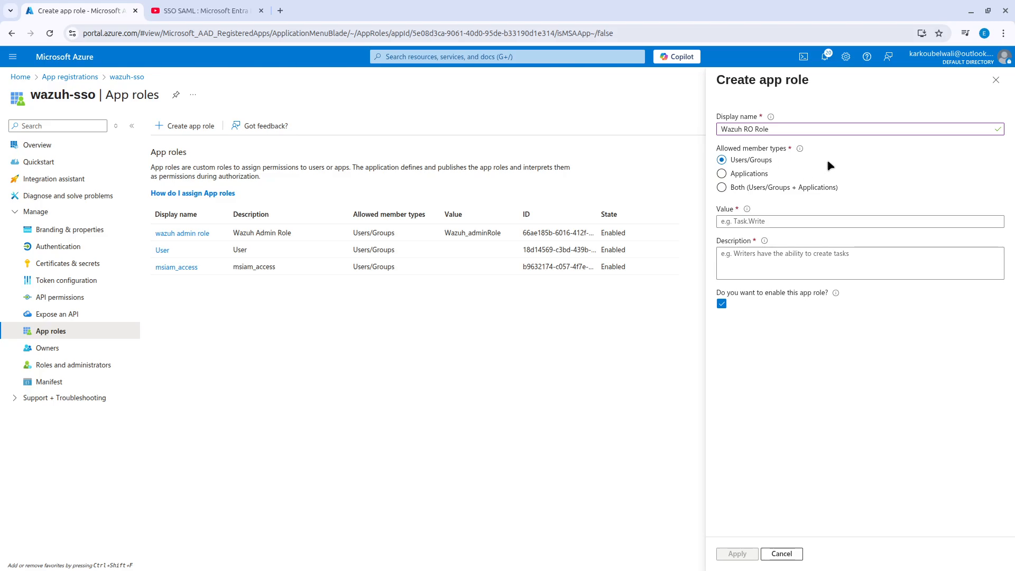
click(820, 223)
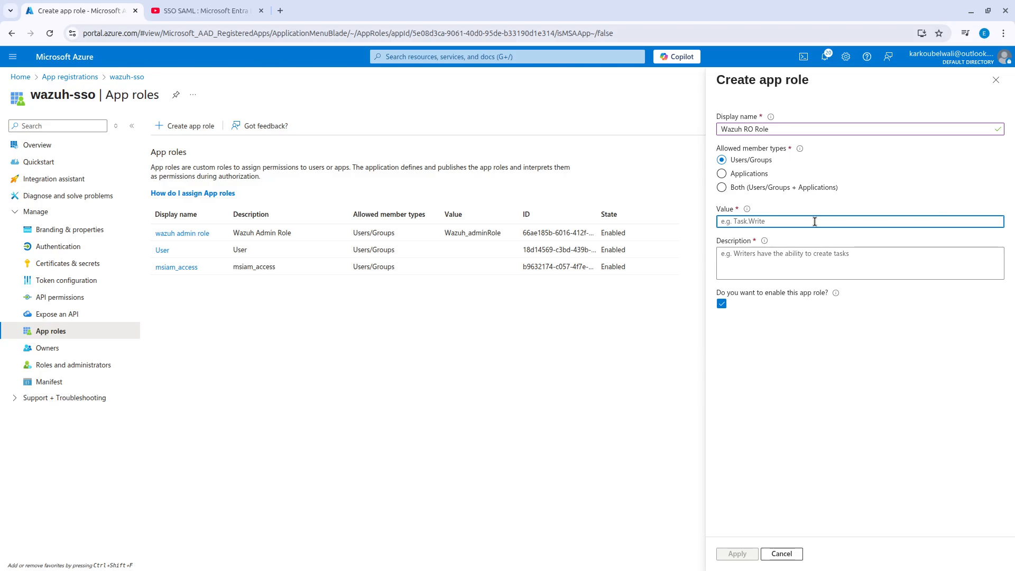
text(wazuh-readonly)
click(792, 256)
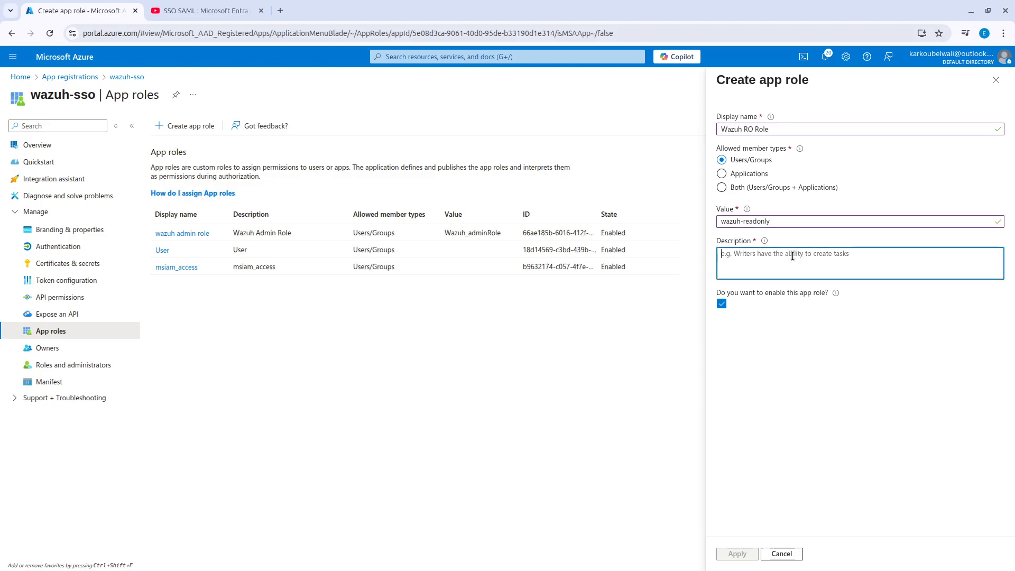
text(Wazuh Read onl)
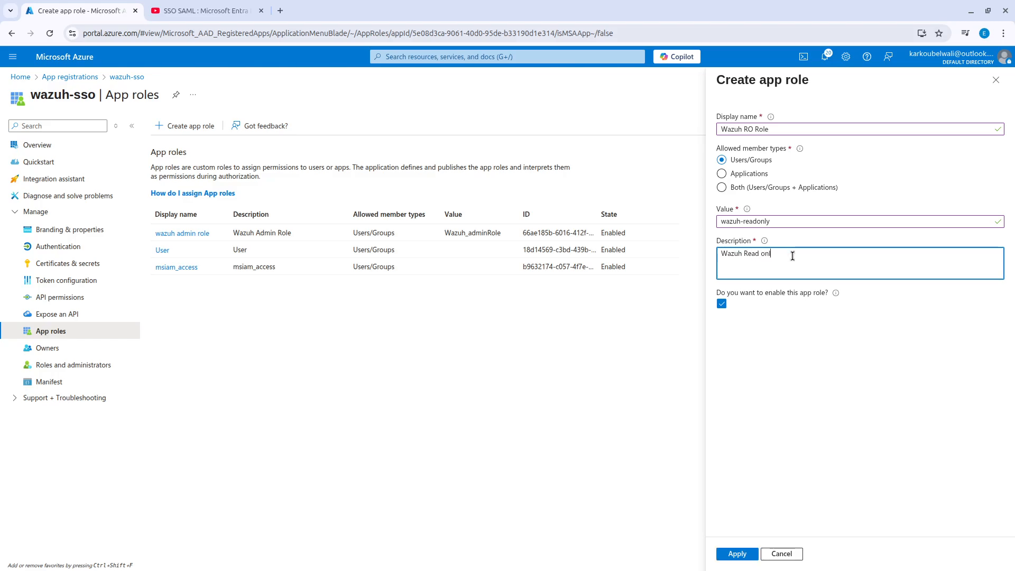
text(y Role)
click(739, 554)
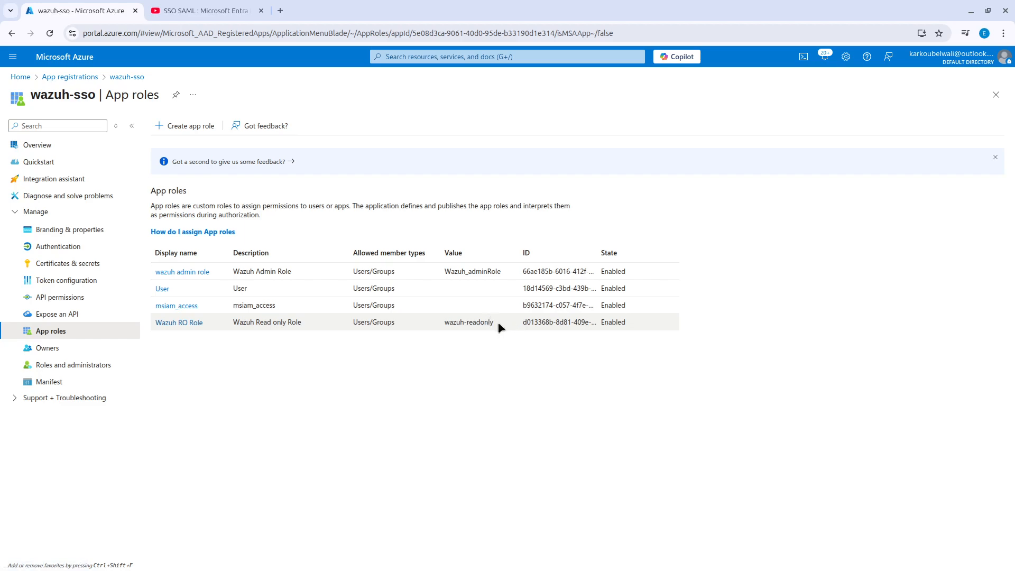
- Compare the value of the Wazuh RO Role with the value of the wazuh admin role in the app roles list
drag(497, 324, 448, 322)
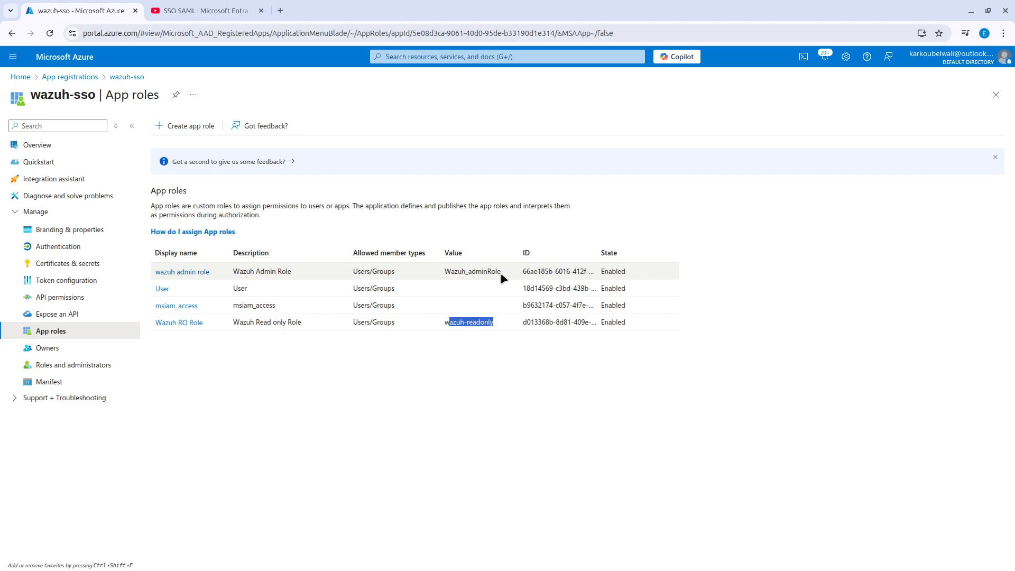
drag(502, 274, 443, 277)
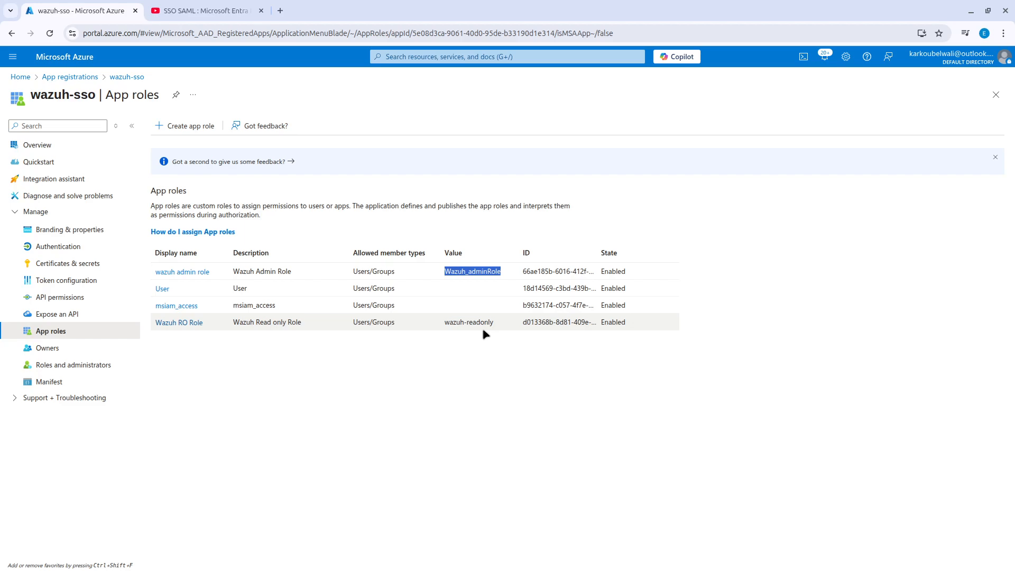
drag(502, 327, 439, 328)
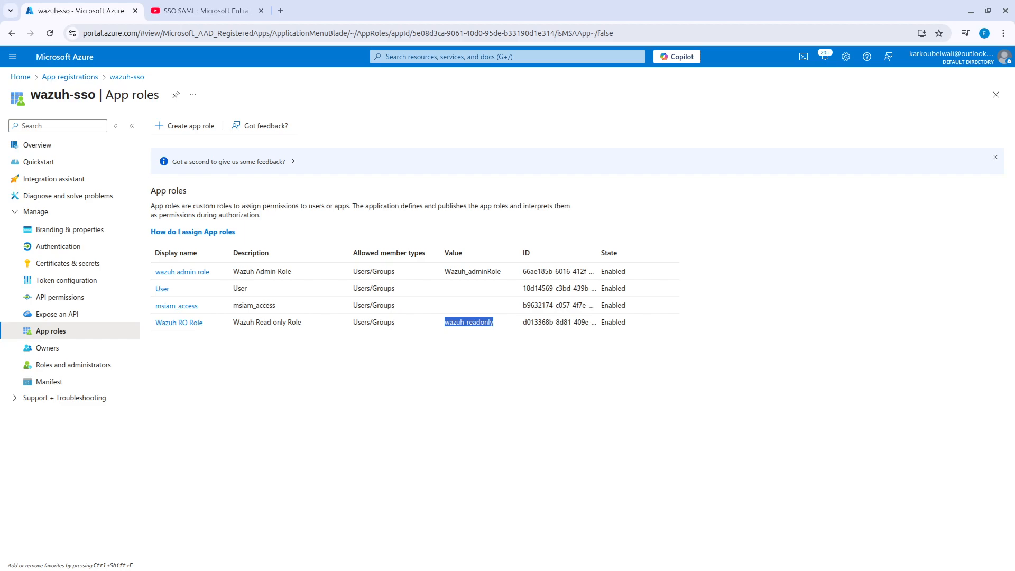
- Open the user and group assignments of the wazuh-sso enterprise application
click(480, 57)
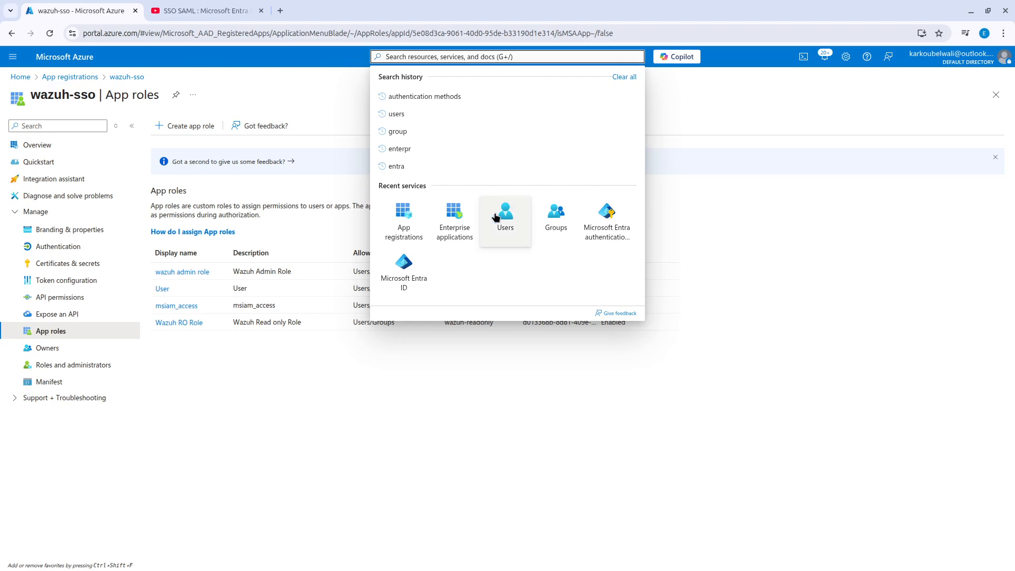
click(464, 218)
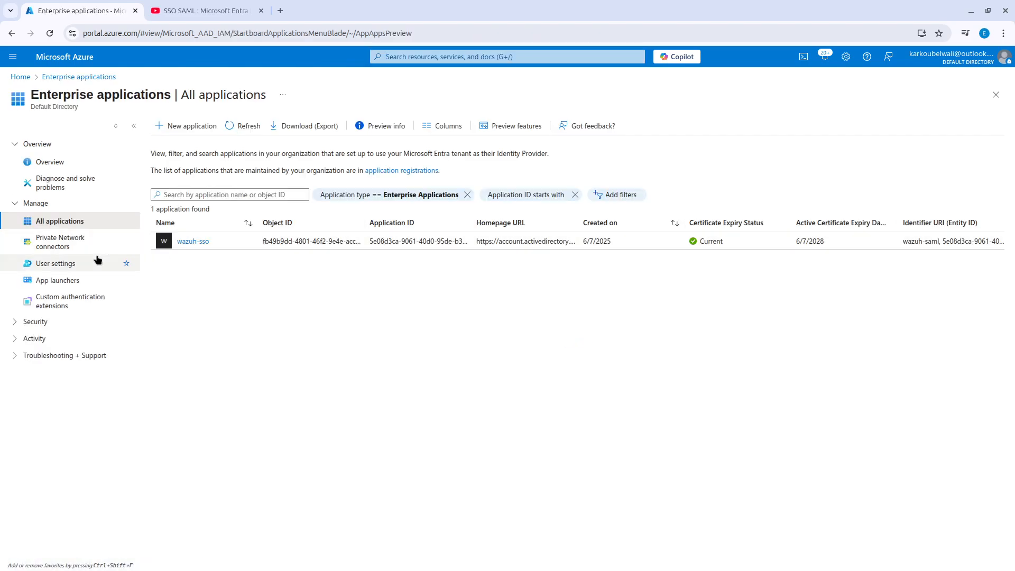
click(204, 242)
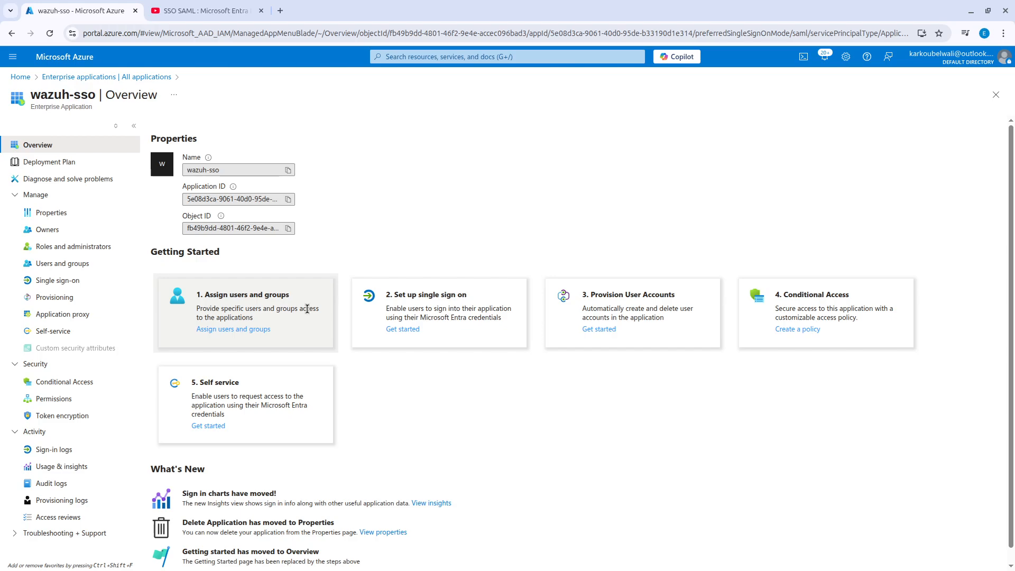
click(263, 329)
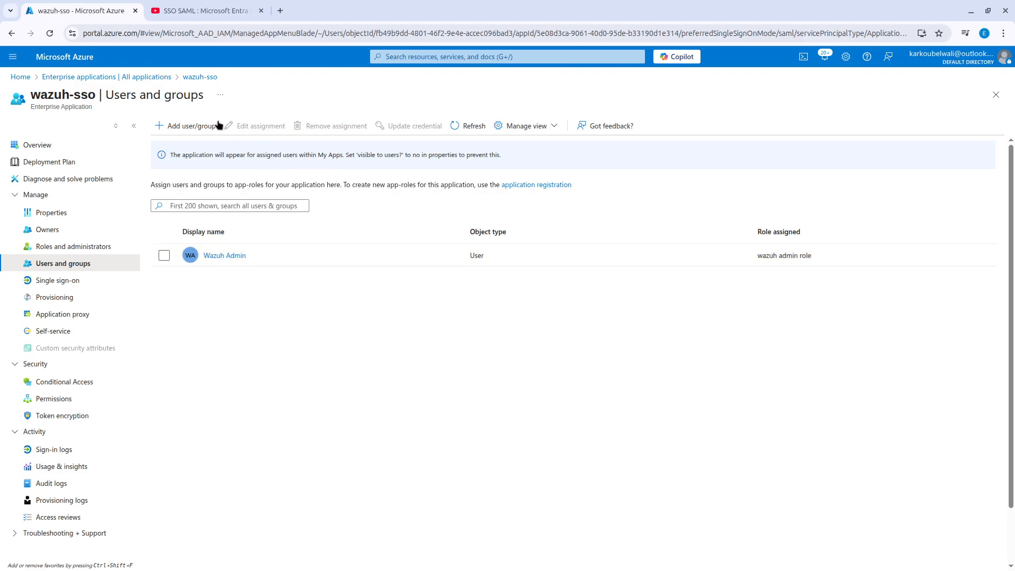
- Add an assignment that gives the Wazuh Read only User the Wazuh RO Role in wazuh-sso
click(201, 127)
click(50, 199)
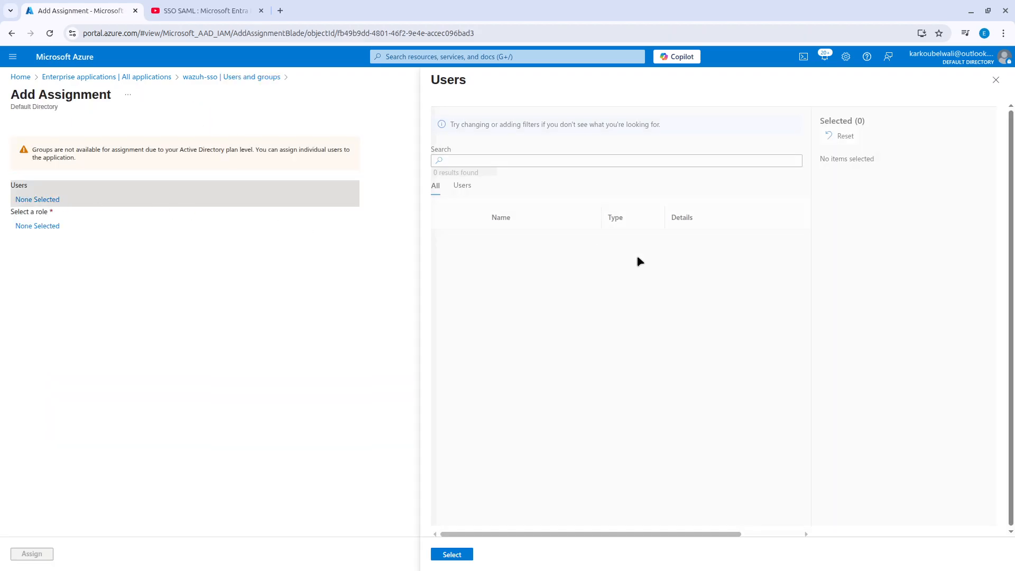
click(444, 296)
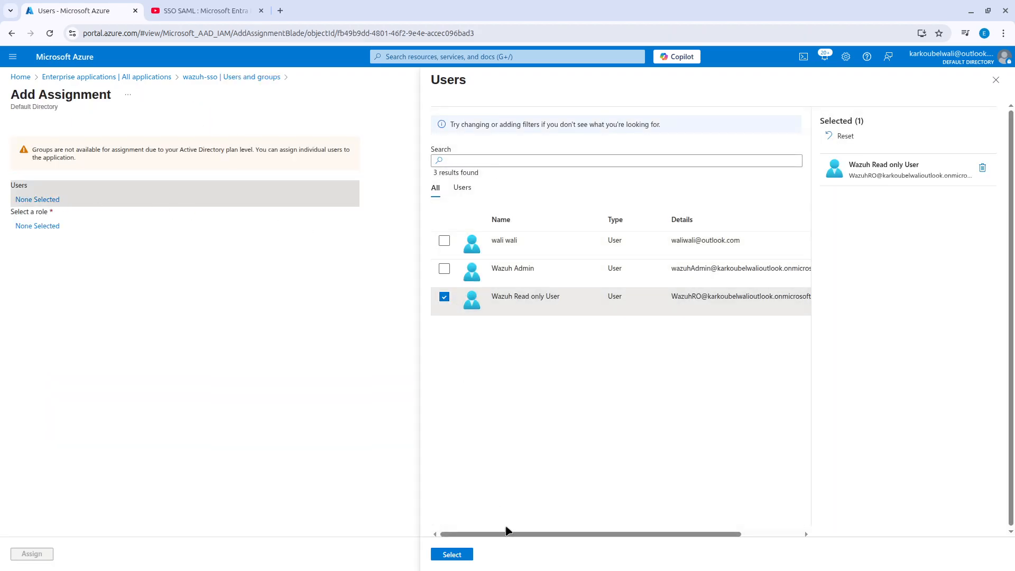
click(464, 558)
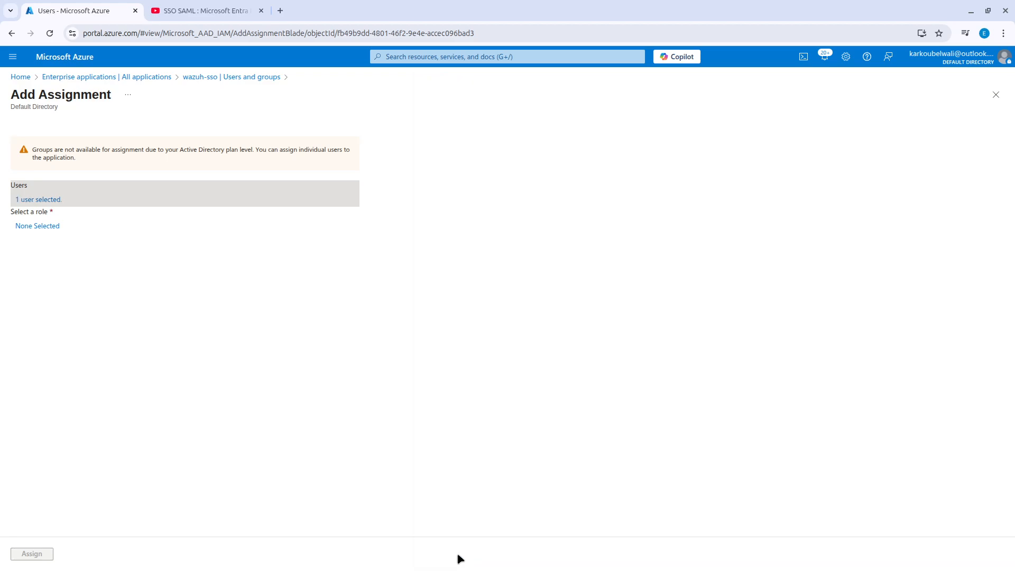
click(52, 227)
click(886, 173)
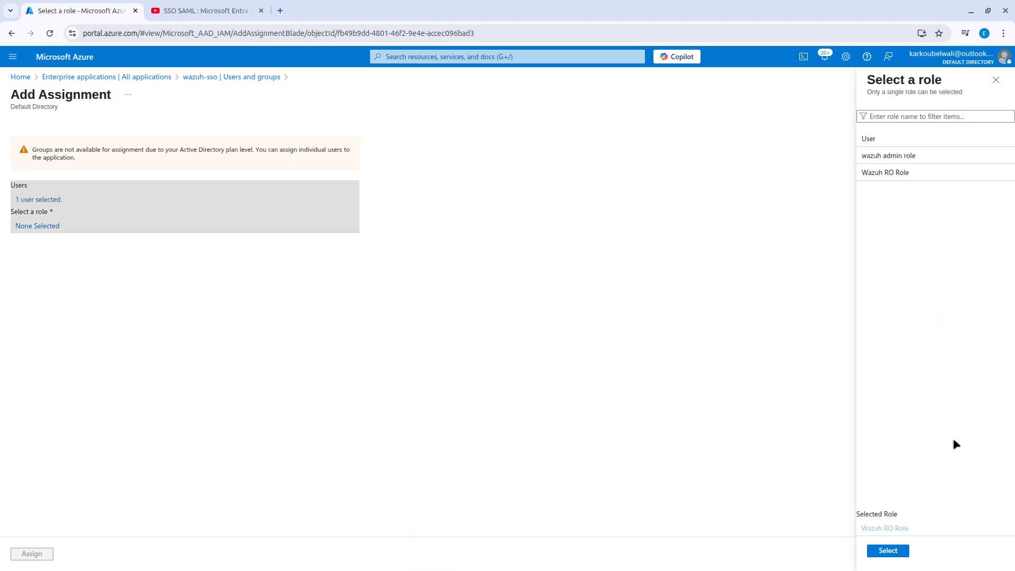
click(899, 551)
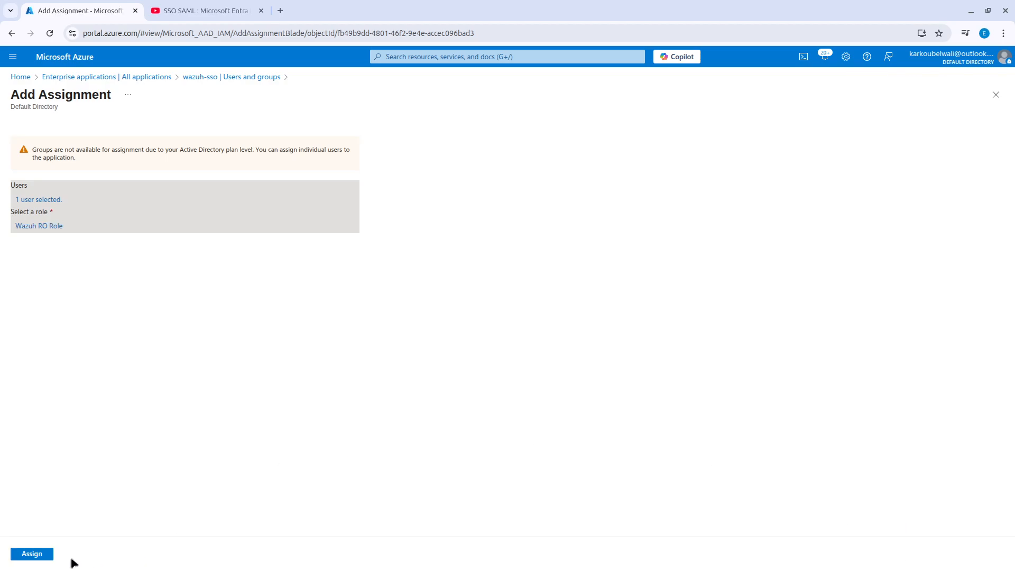
click(38, 559)
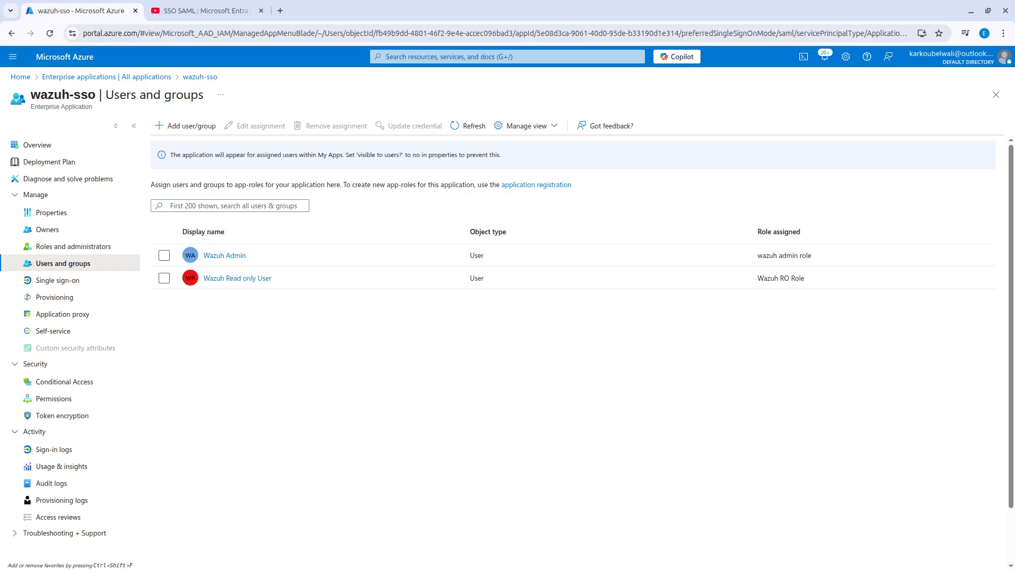
- Switch to the Wazuh dashboard and examine the roles and backend roles mapped to the signed-in account
key(alt+Tab)
key(alt+Tab)
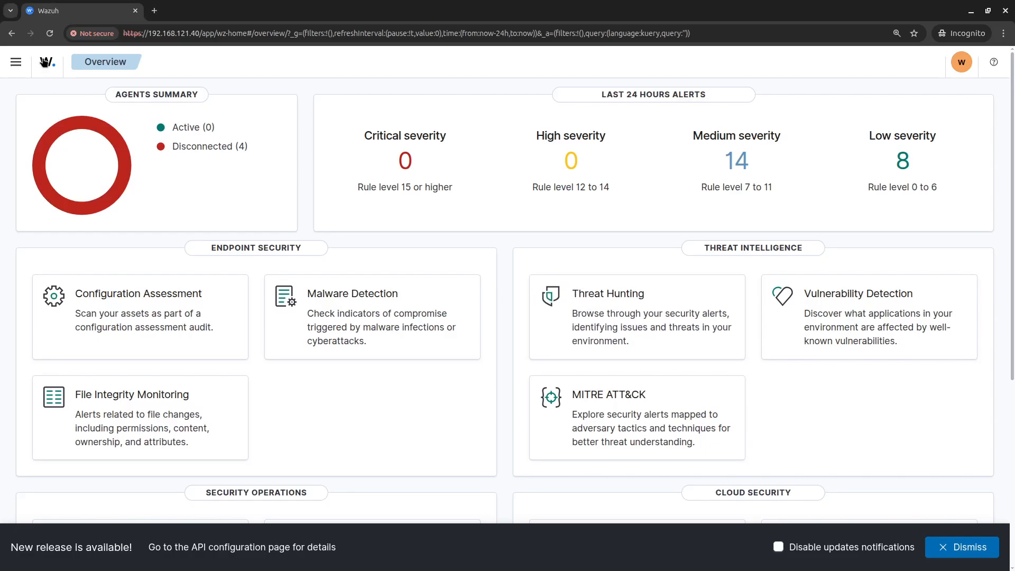
click(961, 62)
drag(898, 93, 861, 150)
click(861, 149)
drag(405, 270, 333, 270)
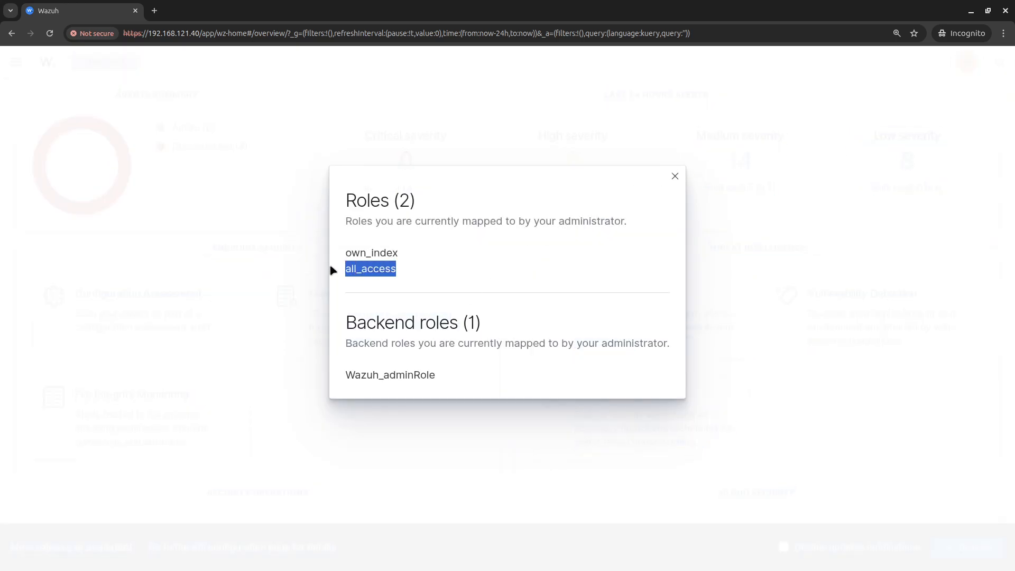
drag(444, 379, 320, 378)
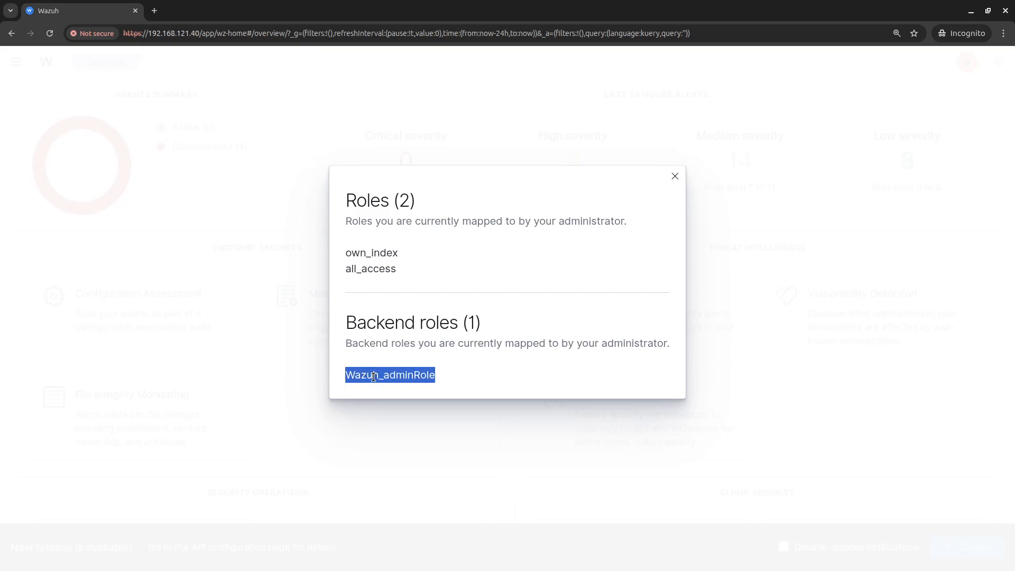
click(275, 335)
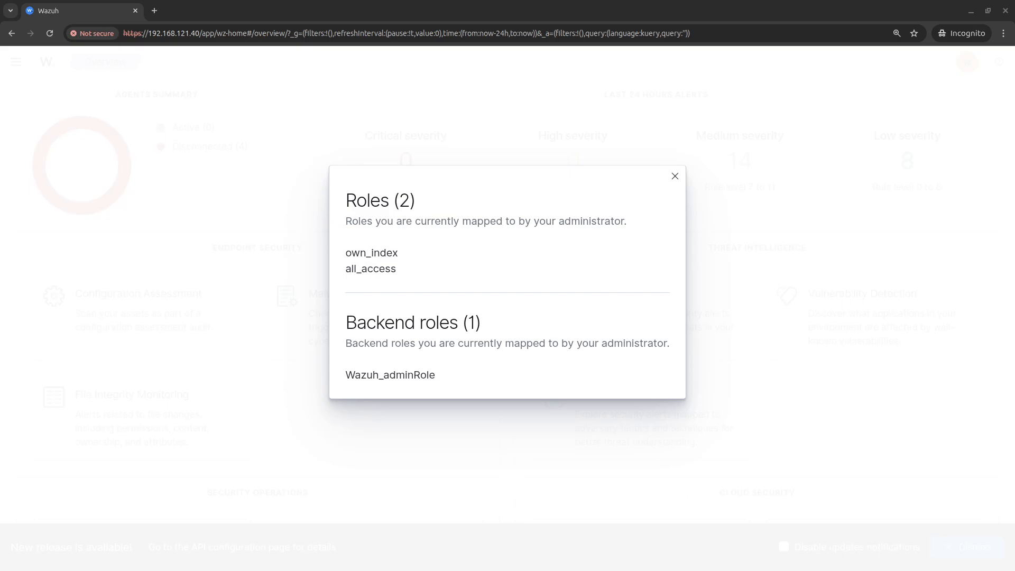
- Switch to the Azure portal and open the app roles of the wazuh-sso app registration
key(alt+Tab)
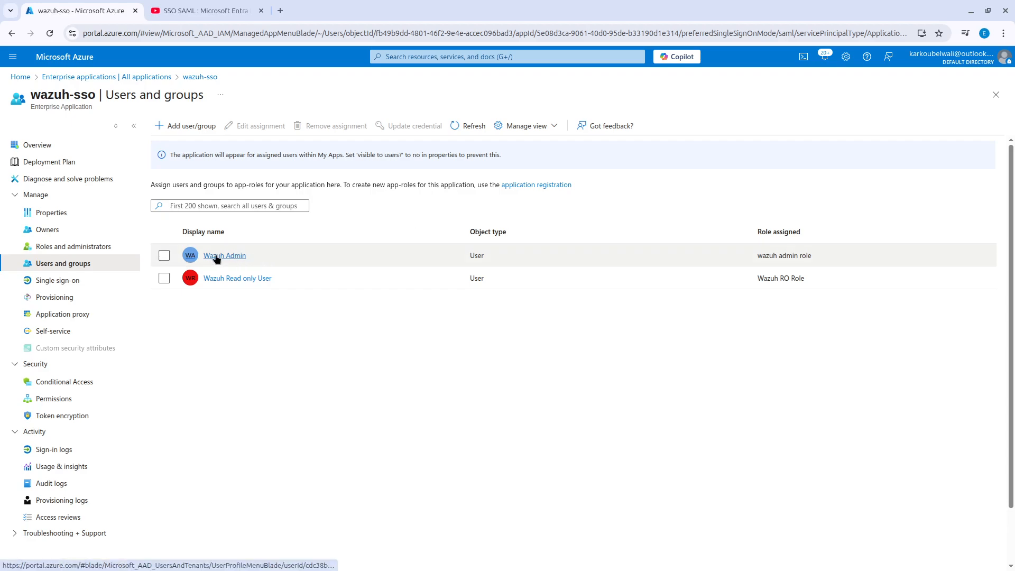
click(484, 55)
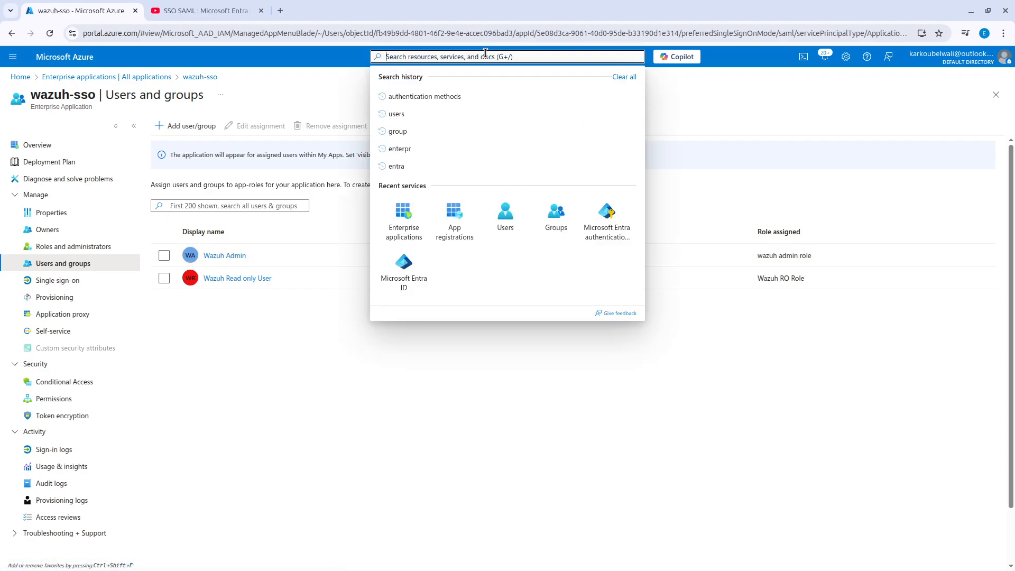
click(461, 220)
click(47, 203)
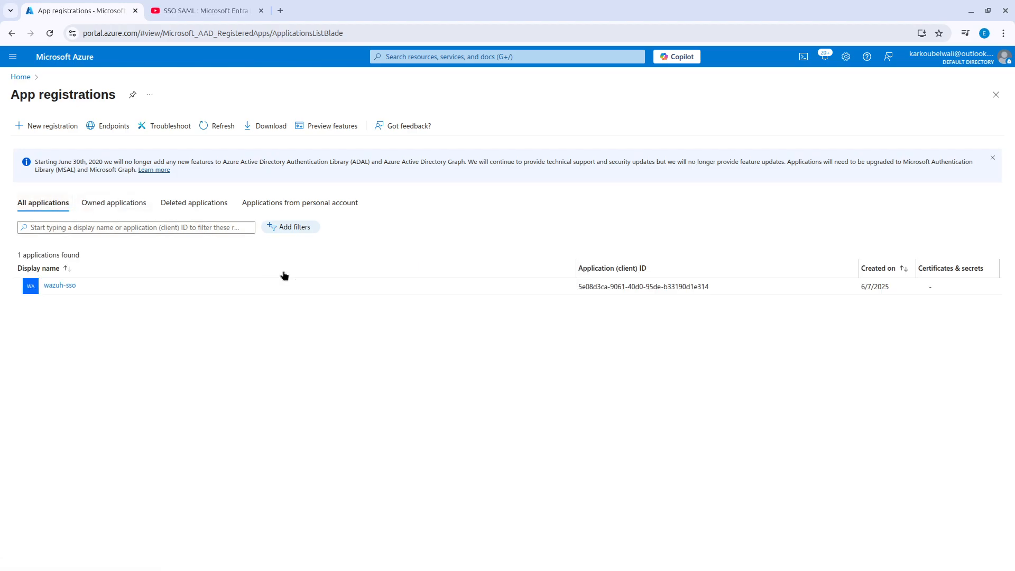
click(70, 286)
click(58, 330)
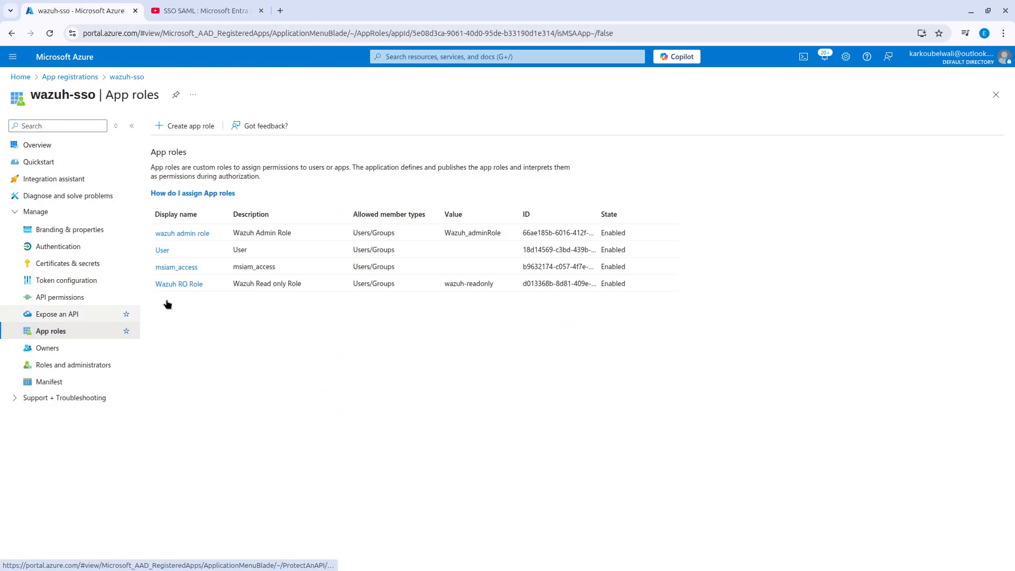
- Compare the wazuh admin role's value in Azure with the signed-in account's backend role in the Wazuh dashboard
drag(506, 233, 445, 232)
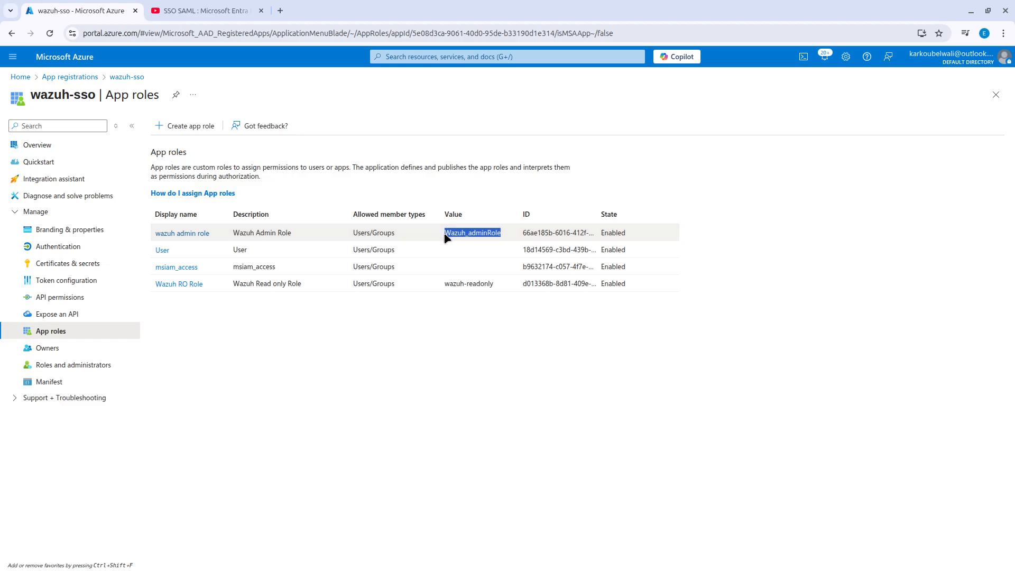
click(725, 331)
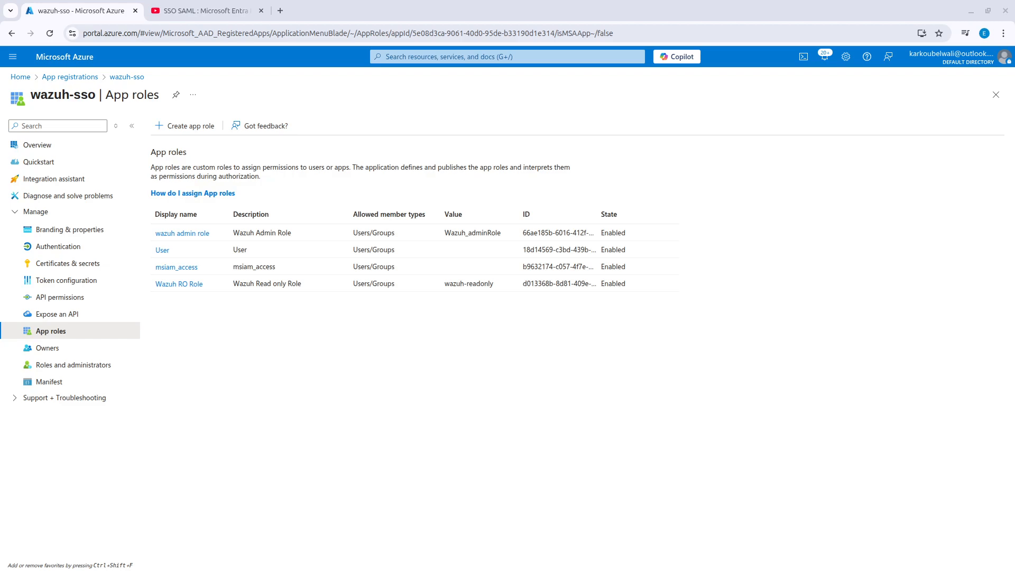
drag(436, 375, 346, 374)
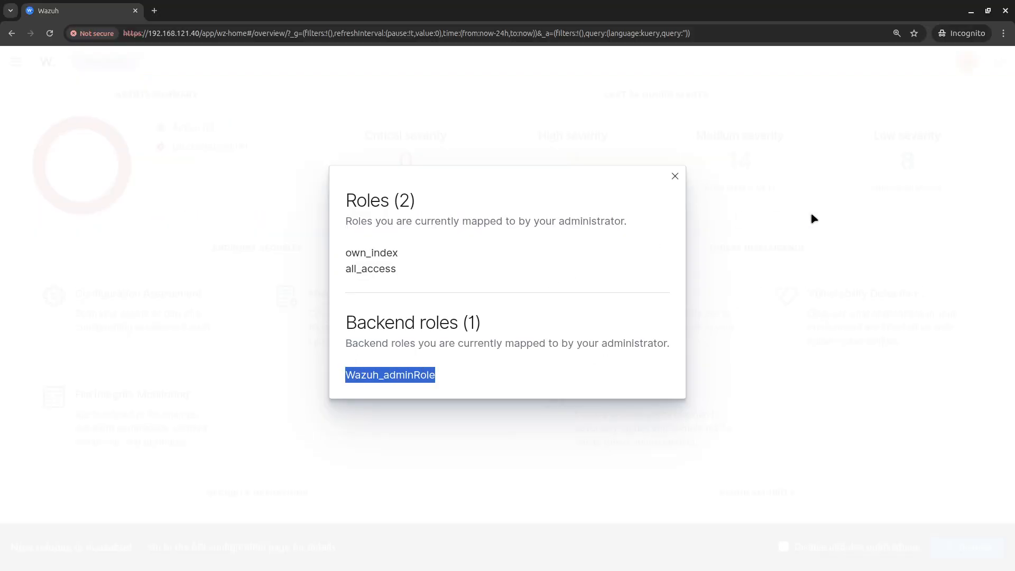
click(675, 177)
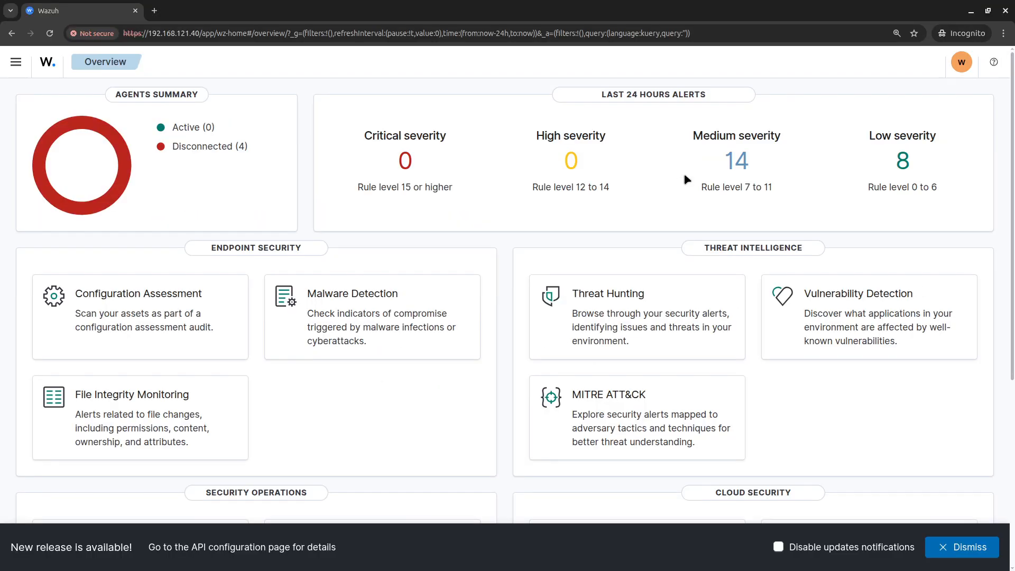
- Start a new role in the Wazuh indexer security settings and name it RO_Role
click(18, 62)
scroll(161, 414, down, 2)
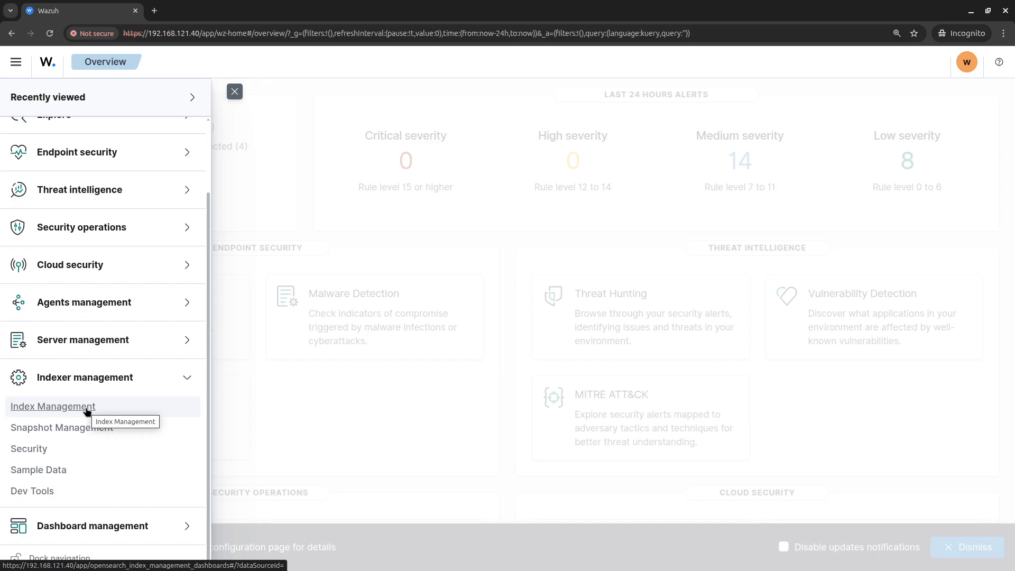
click(46, 449)
click(64, 153)
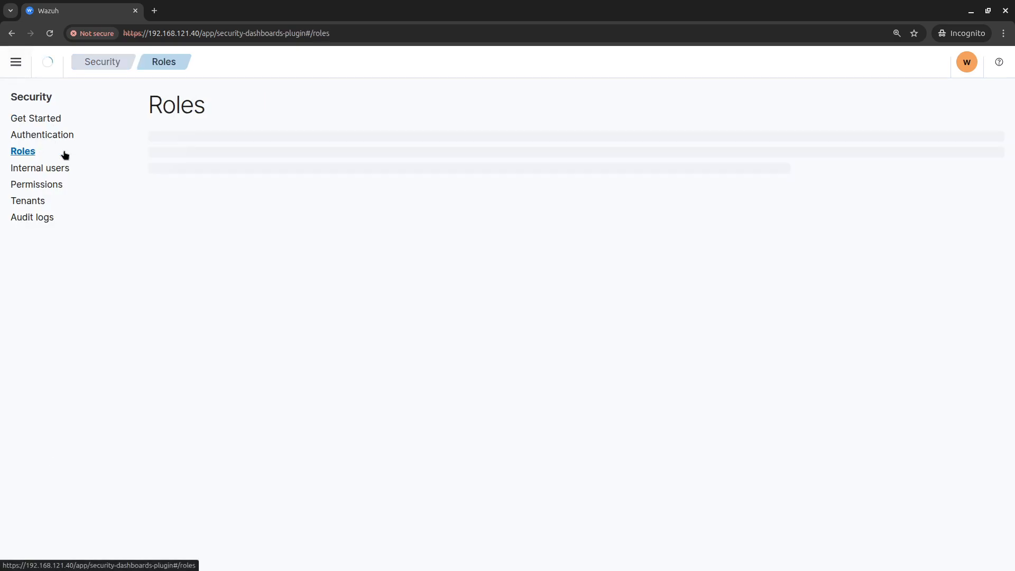
click(945, 175)
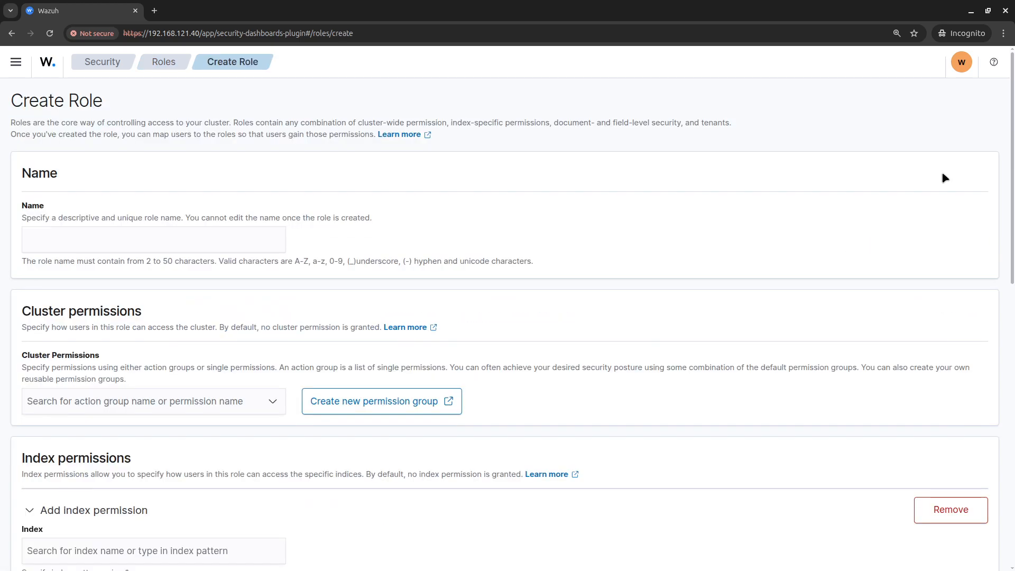
click(166, 240)
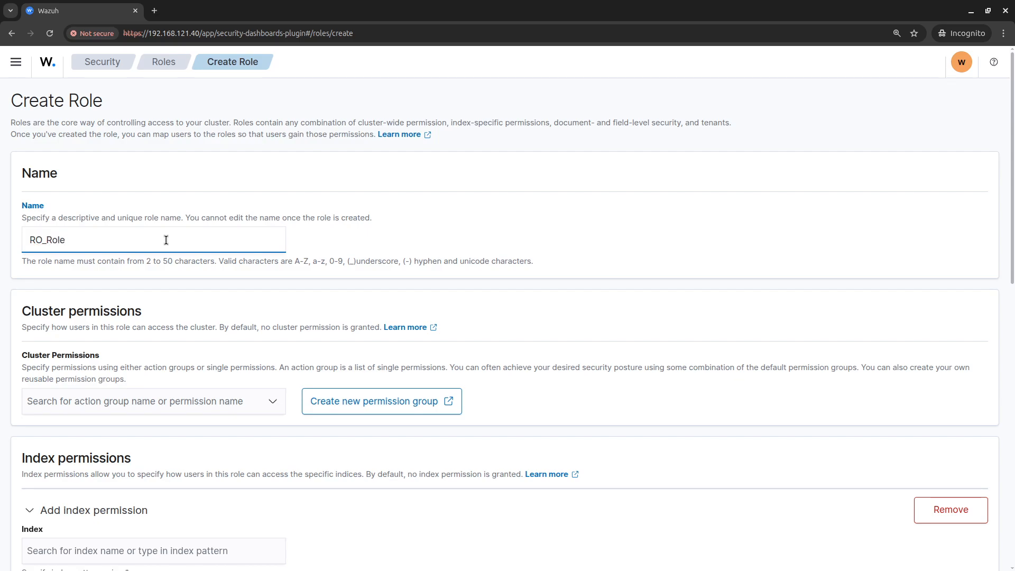
- Grant the role the cluster permission group cluster_composite_ops_ro
scroll(165, 240, down, 3)
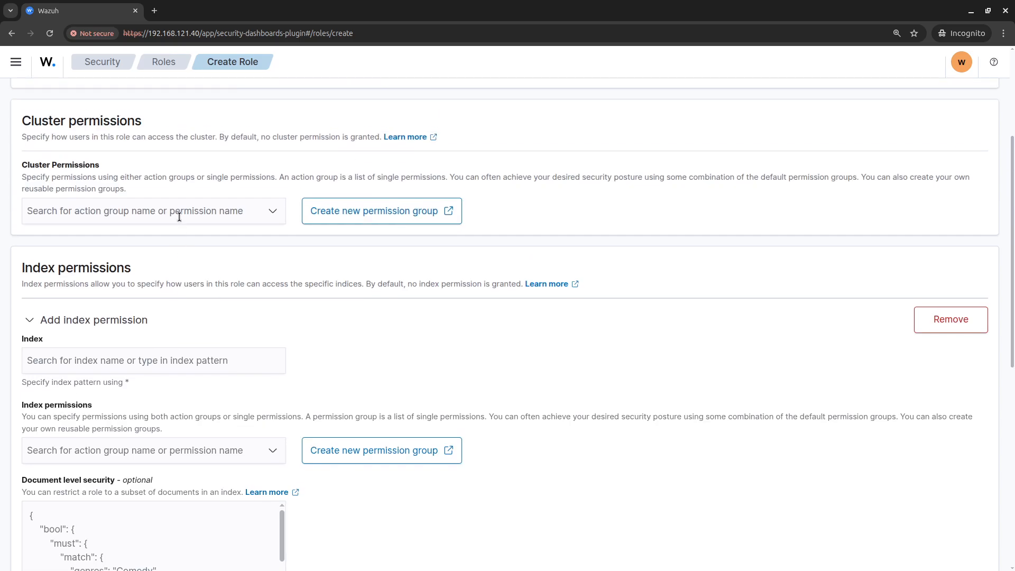
click(180, 217)
text(ro)
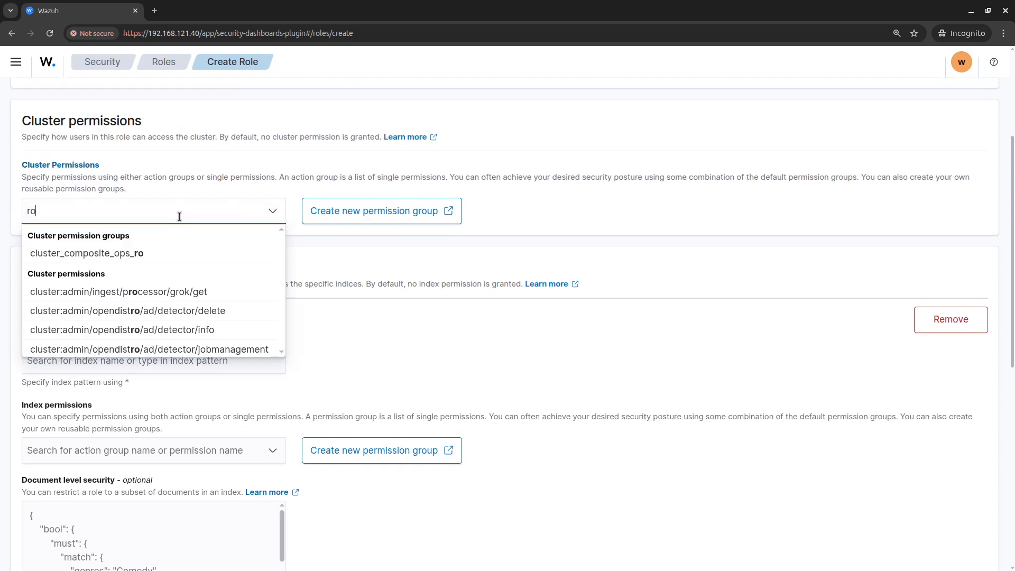
click(173, 259)
click(423, 318)
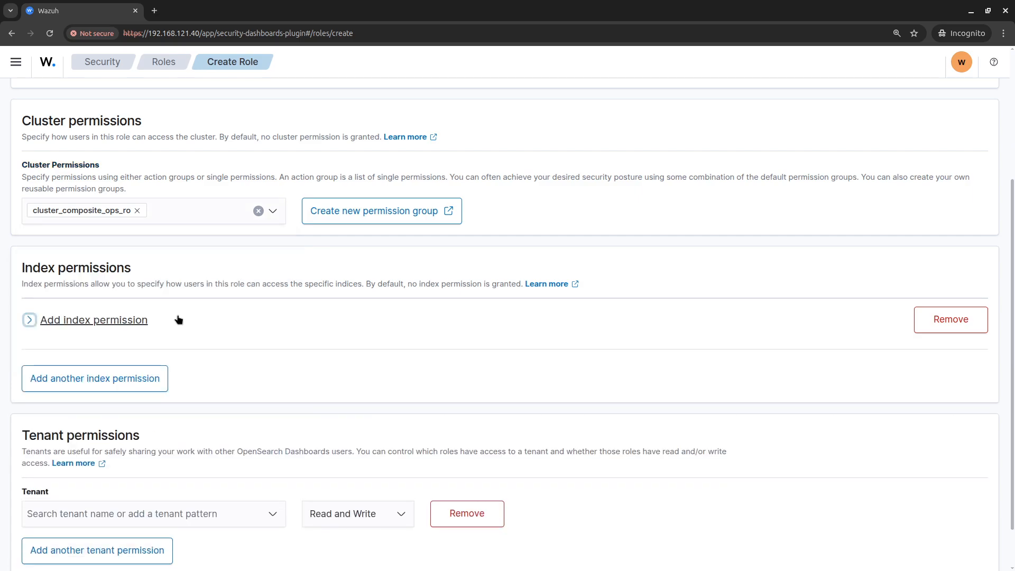
- Give the role the read index permission on the index pattern *
click(152, 323)
click(136, 358)
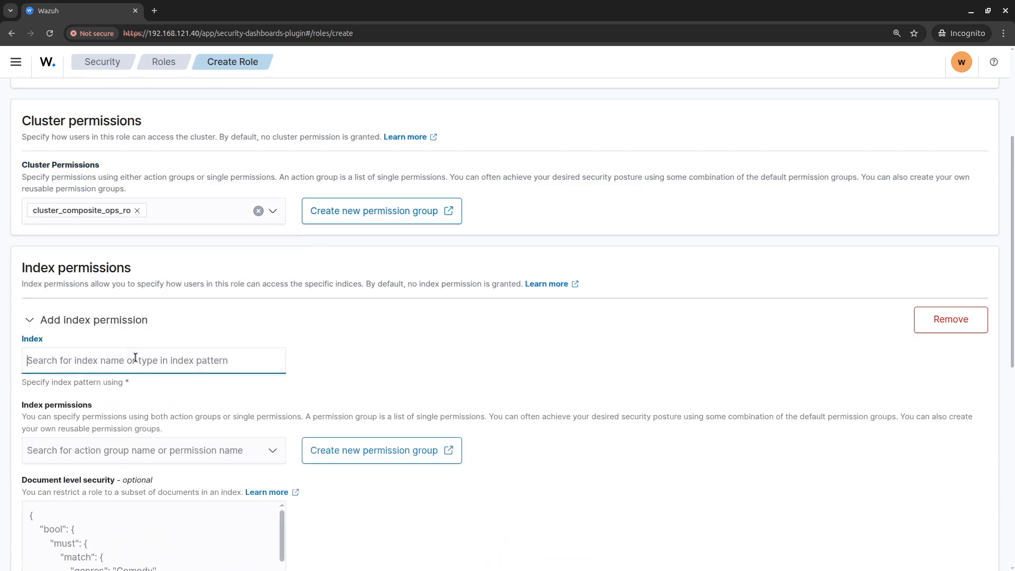
text(*)
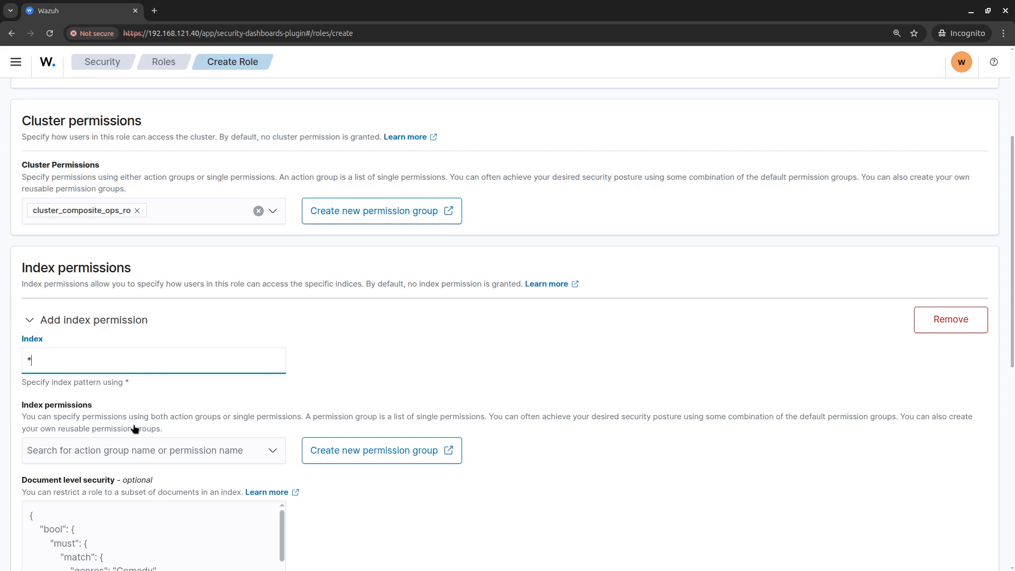
click(136, 451)
click(391, 376)
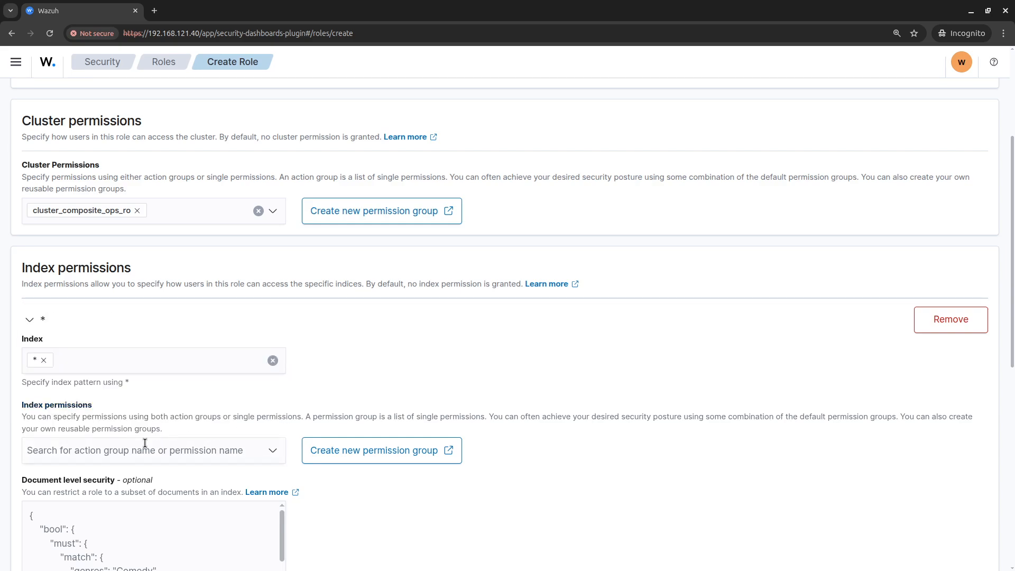
click(125, 449)
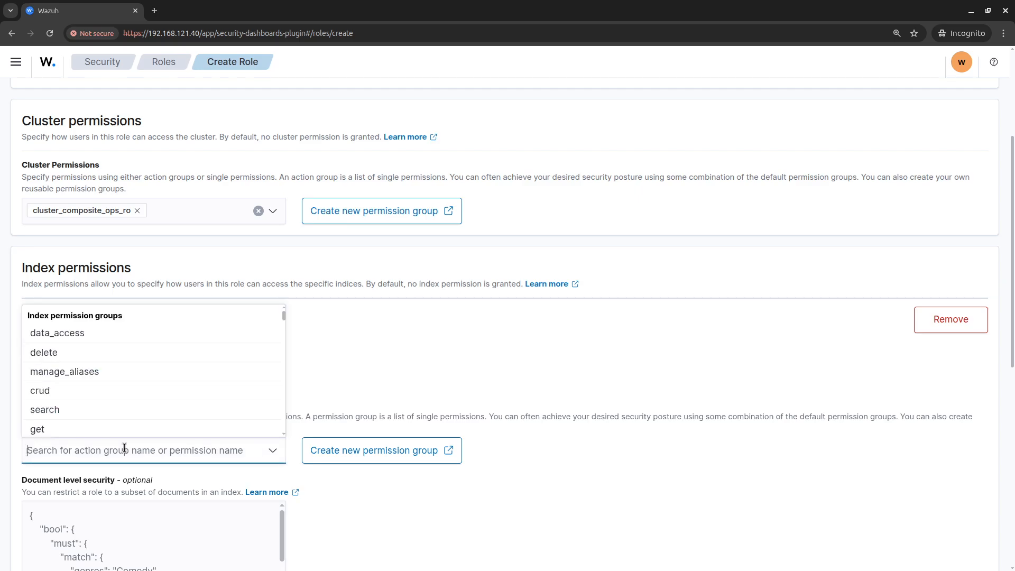
text(read)
click(57, 337)
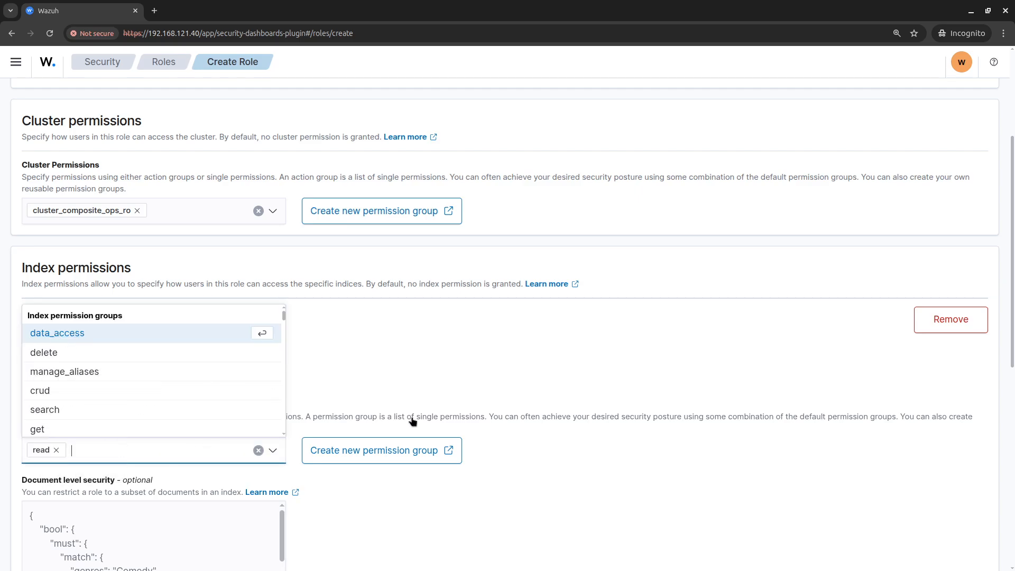
click(426, 401)
- Give the role Read only permission on global_tenant and create it
scroll(426, 406, down, 5)
scroll(106, 362, down, 3)
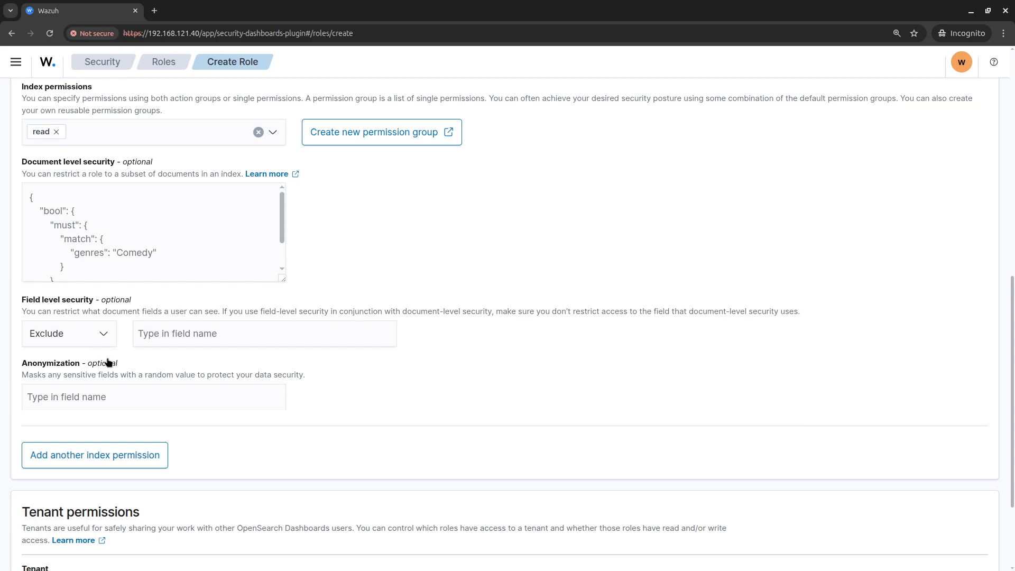
click(232, 467)
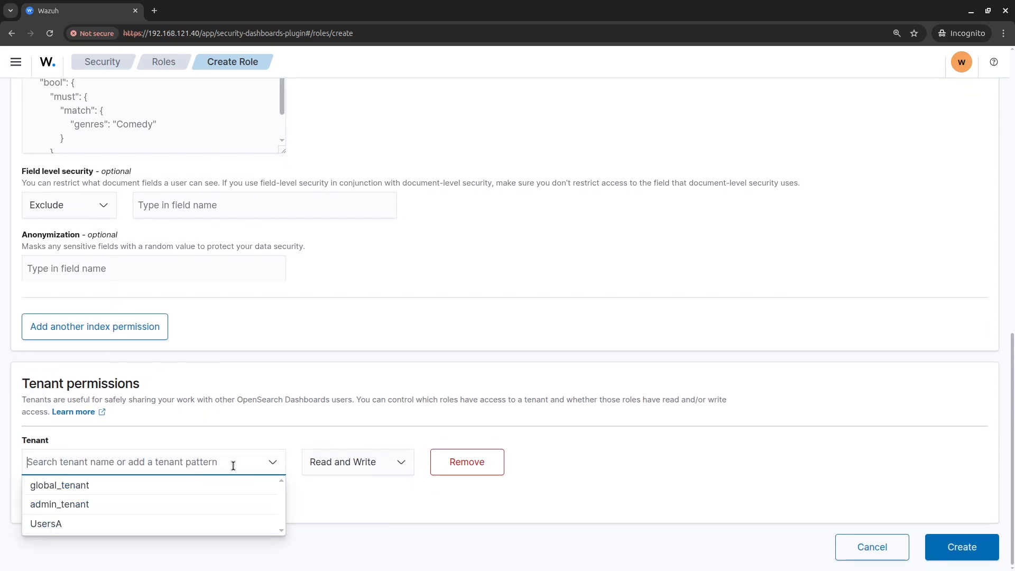
click(184, 483)
click(389, 463)
click(347, 485)
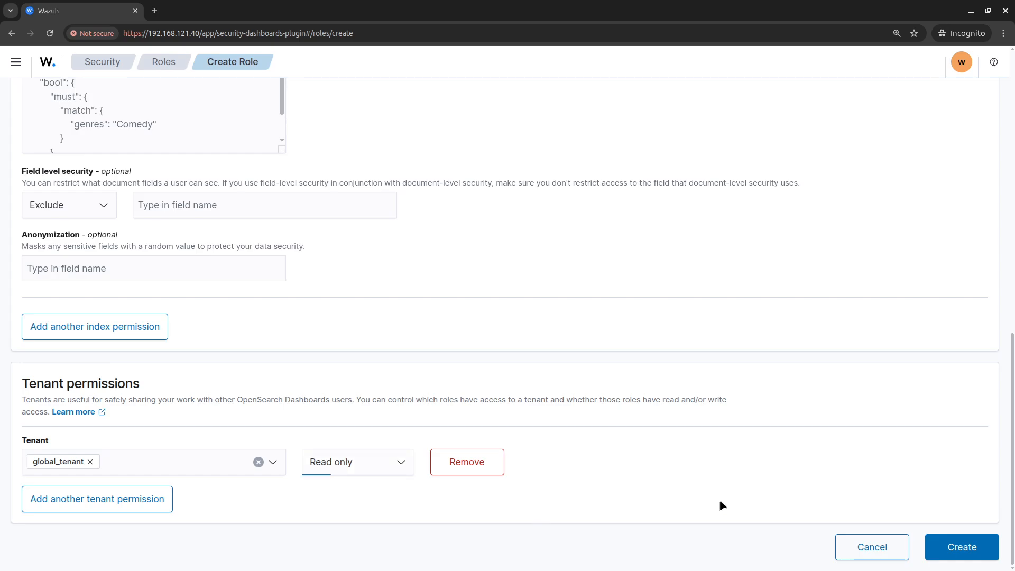
click(968, 549)
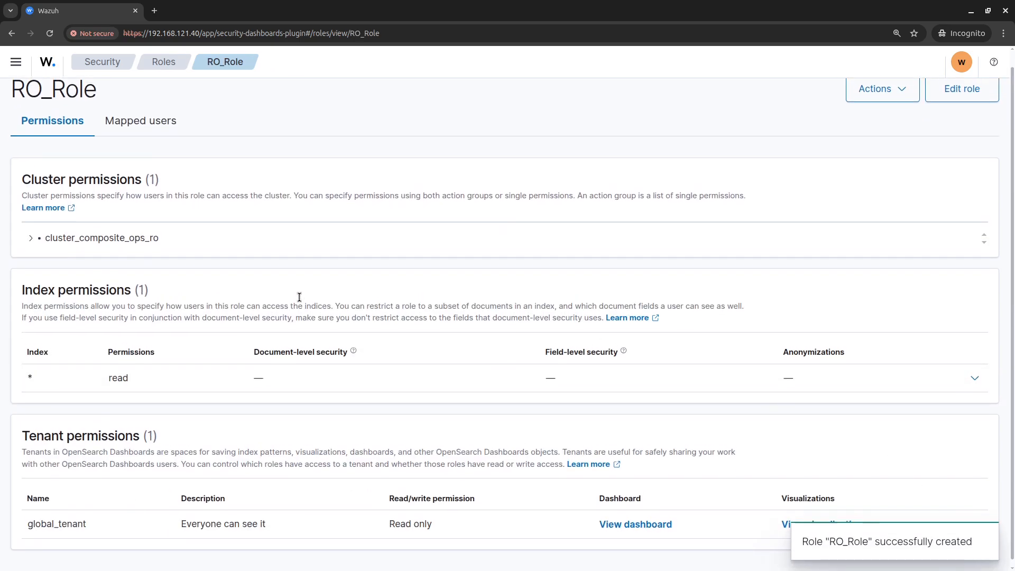
- Open the user mapping form for RO_Role from its mapped users
click(152, 143)
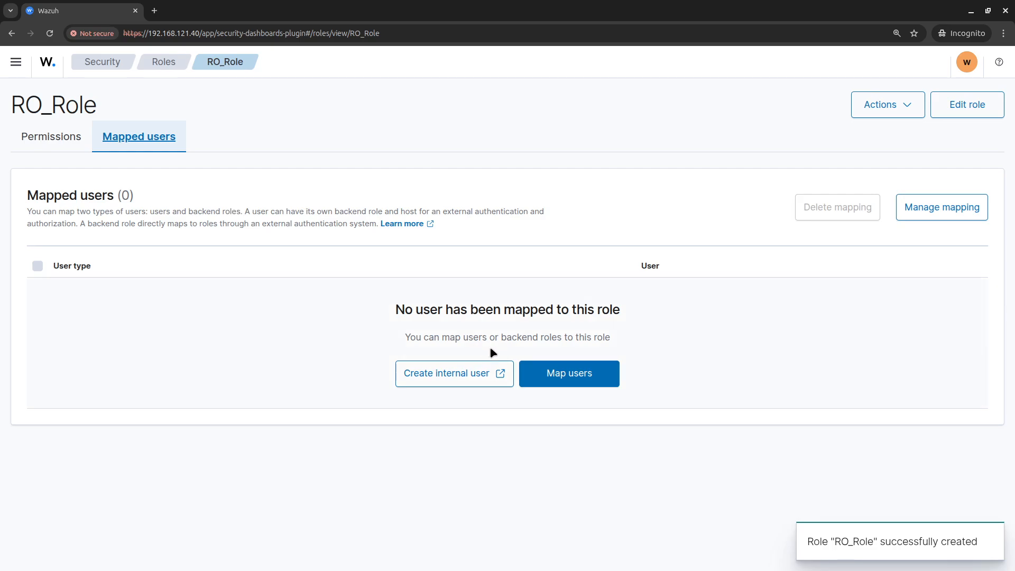
click(594, 374)
click(124, 388)
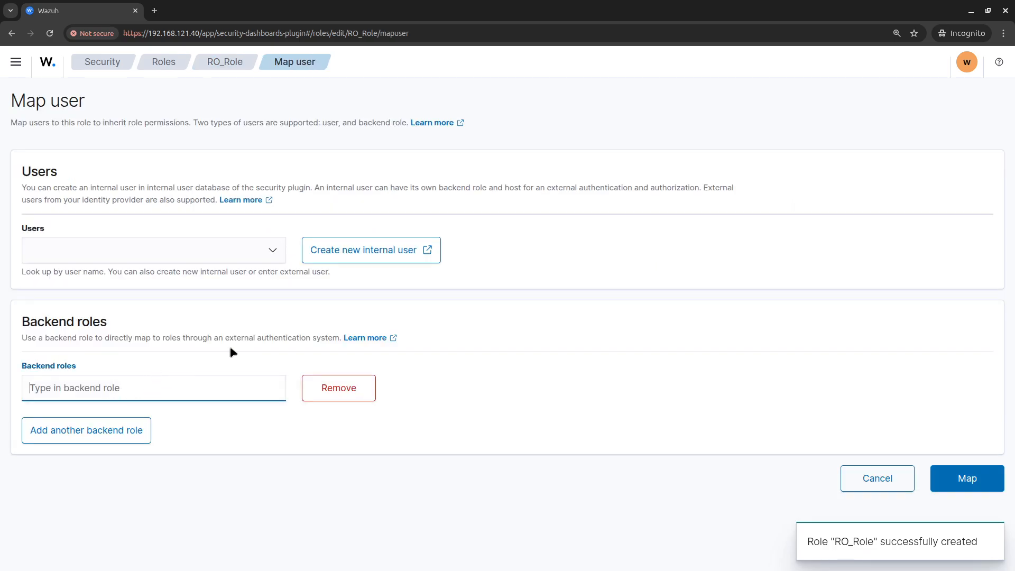
click(550, 357)
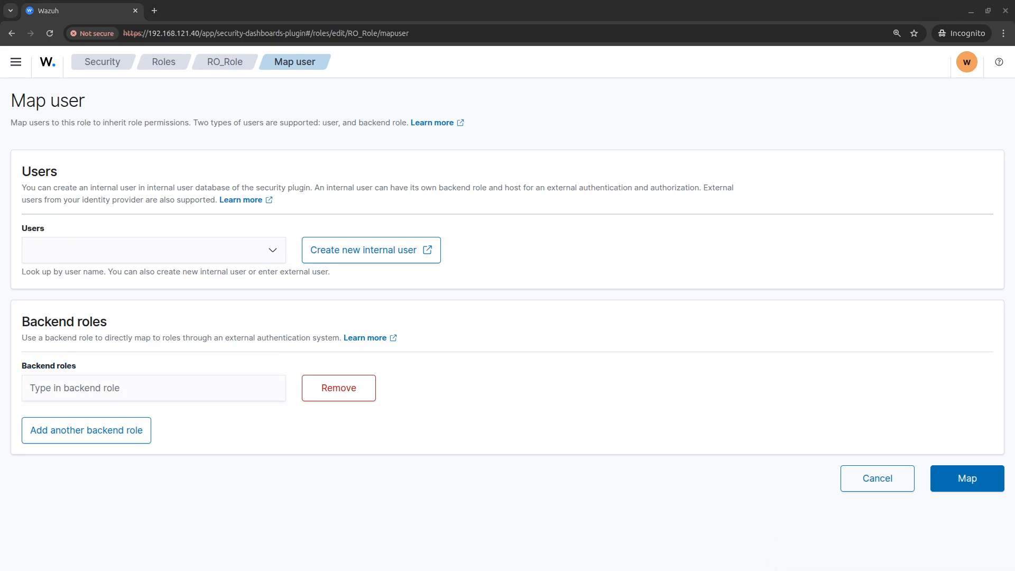
- Switch to the Azure portal and copy the Wazuh RO Role's value, wazuh-readonly, from the app roles list
key(alt+Tab)
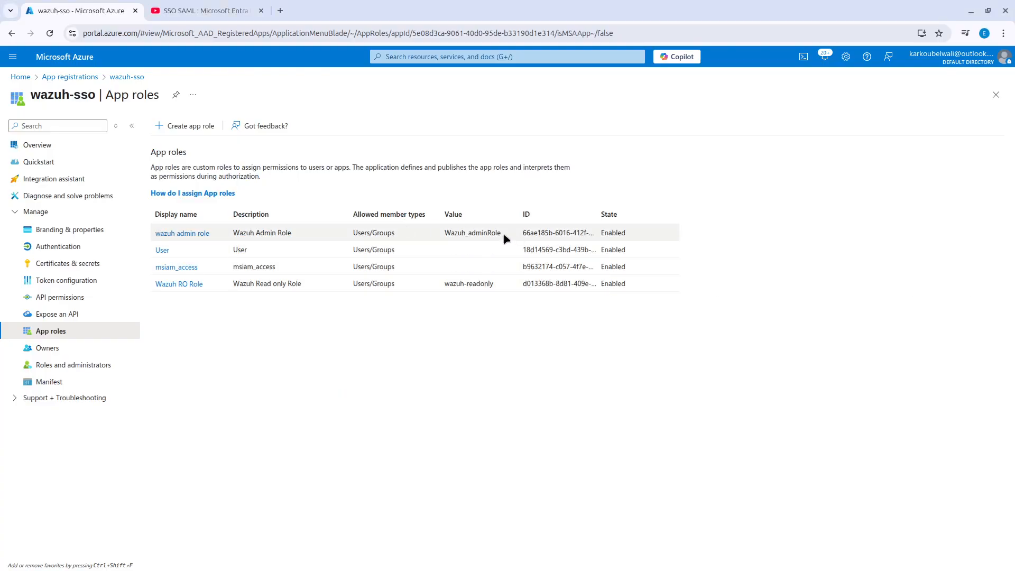
drag(496, 285, 442, 288)
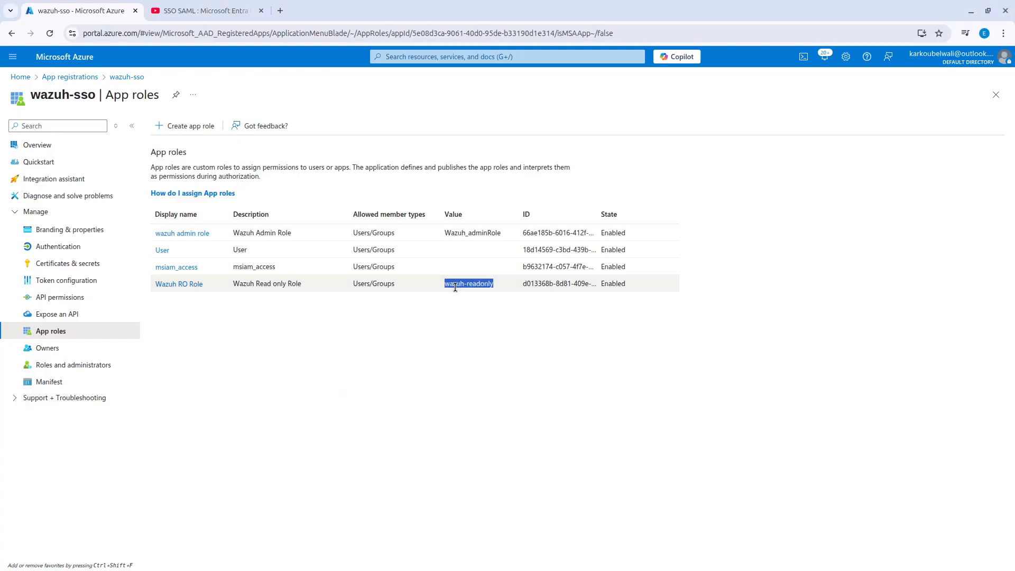
right_click(455, 287)
click(468, 301)
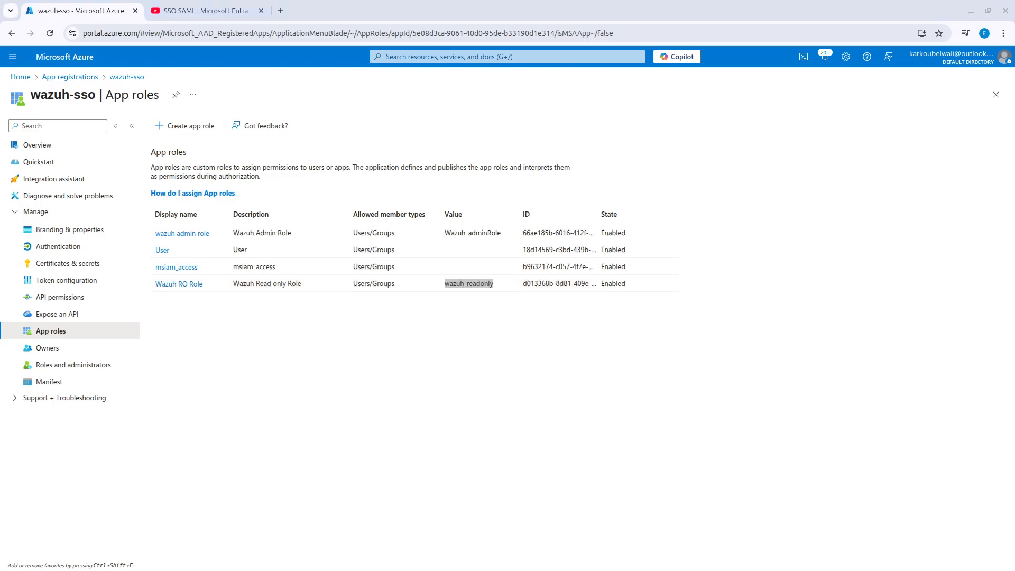
- Back in the Wazuh dashboard, enter the copied wazuh-readonly value as a backend role and map it to RO_Role
key(alt+Tab)
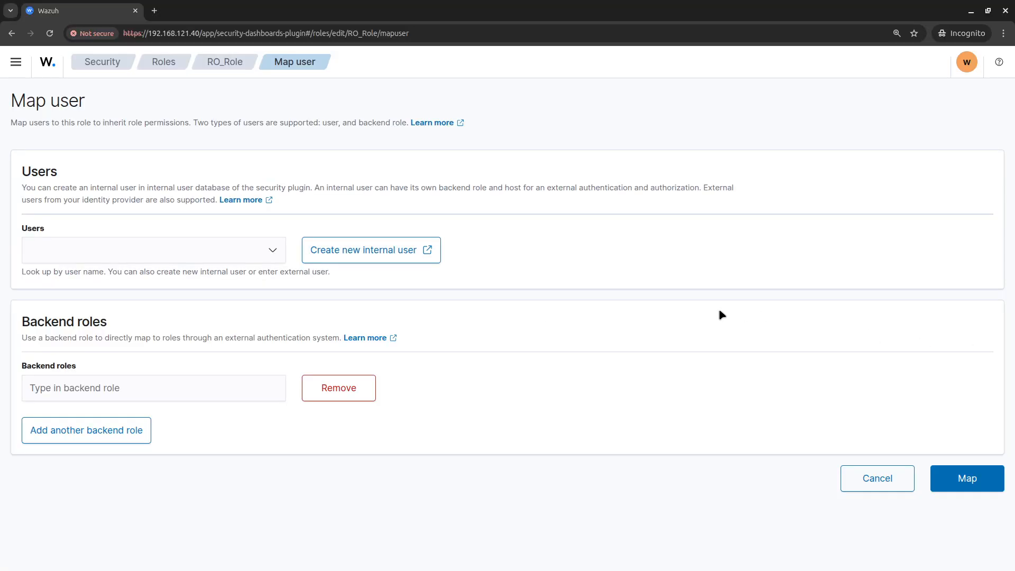
click(189, 393)
key(ctrl+v)
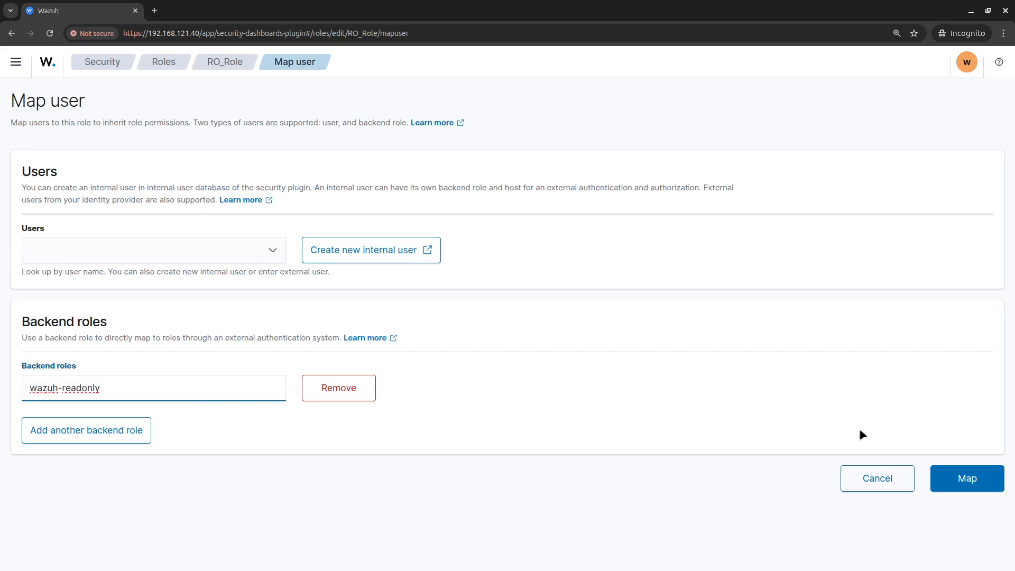
click(967, 479)
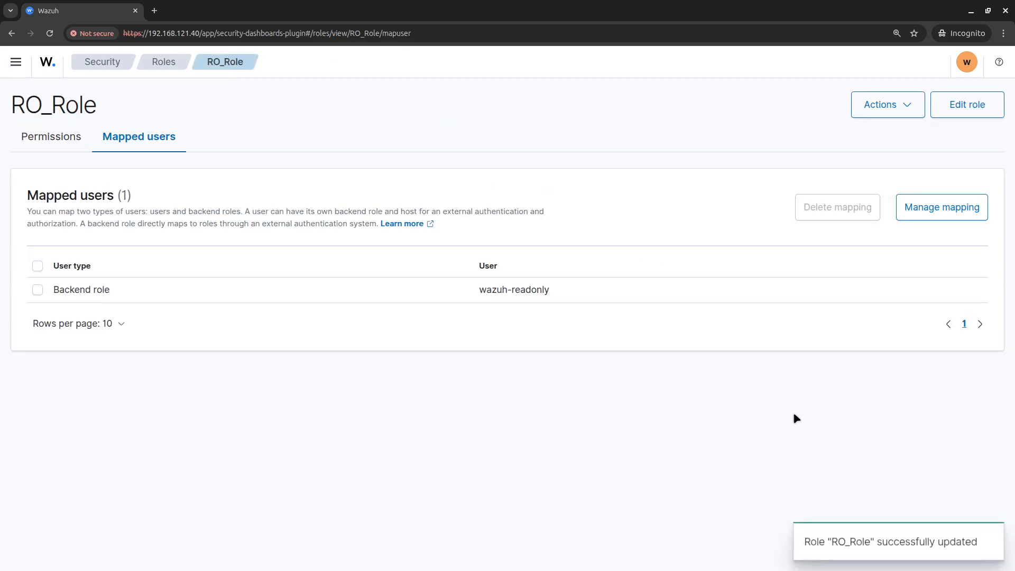
- Review RO_Role's mapped backend role and open the Security settings for server management
drag(579, 293, 479, 294)
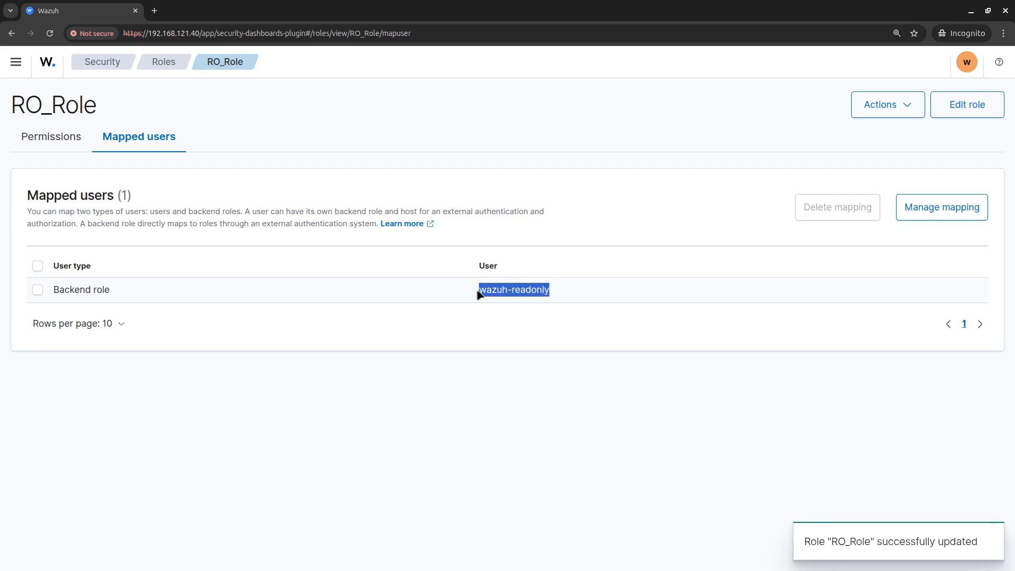
click(62, 147)
click(15, 63)
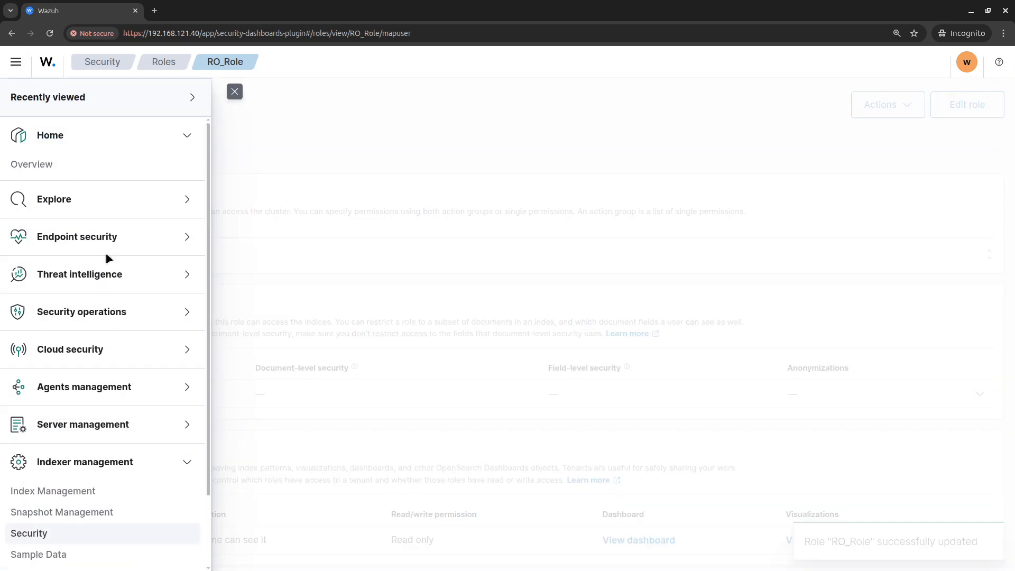
click(180, 428)
scroll(148, 444, down, 4)
click(122, 411)
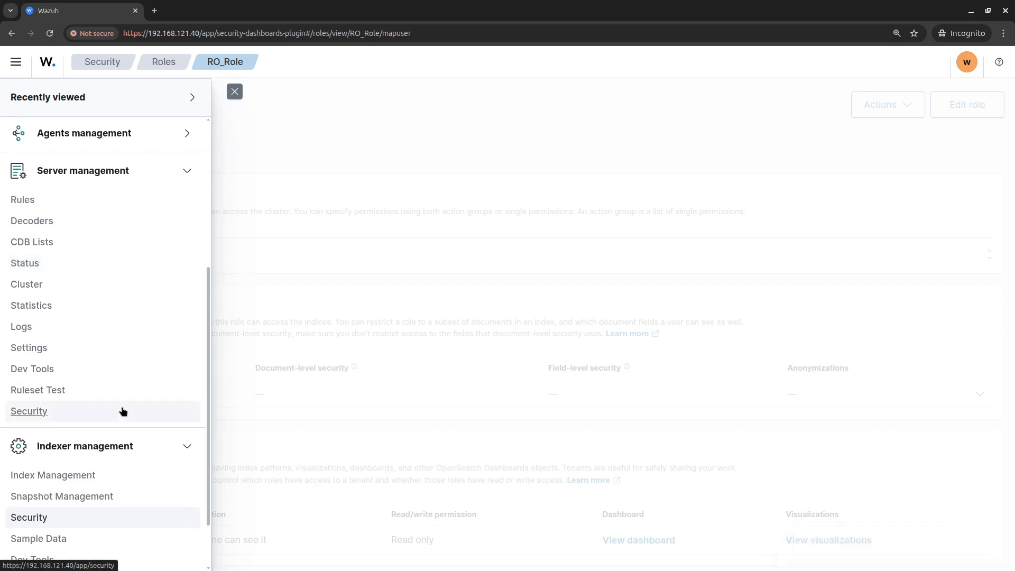
click(16, 62)
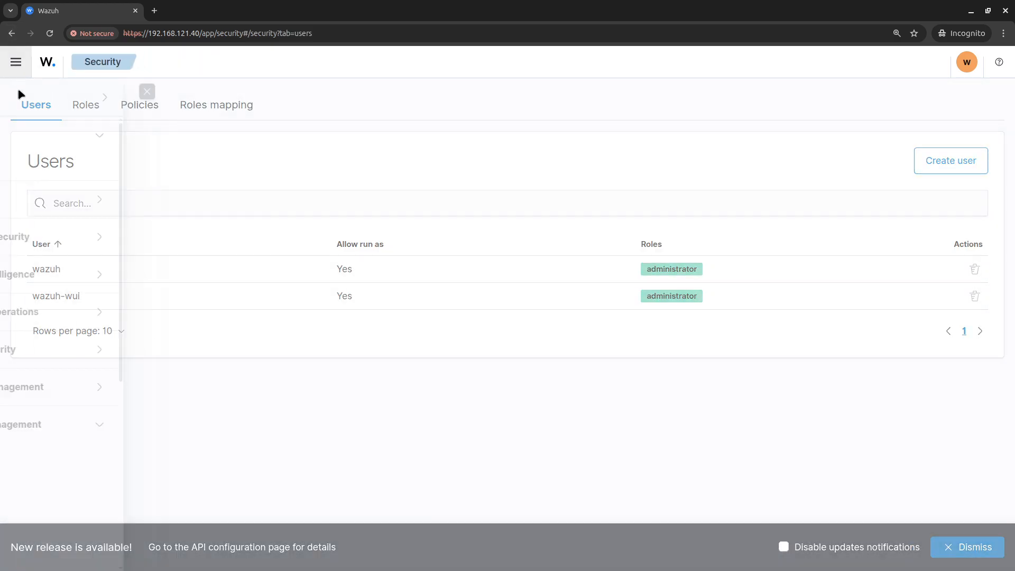
scroll(102, 419, down, 3)
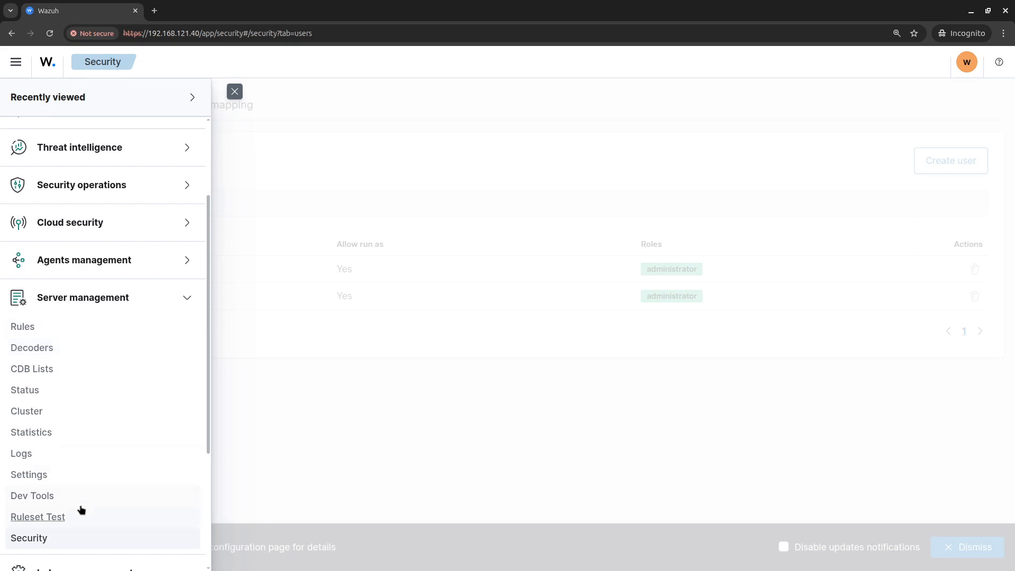
click(326, 462)
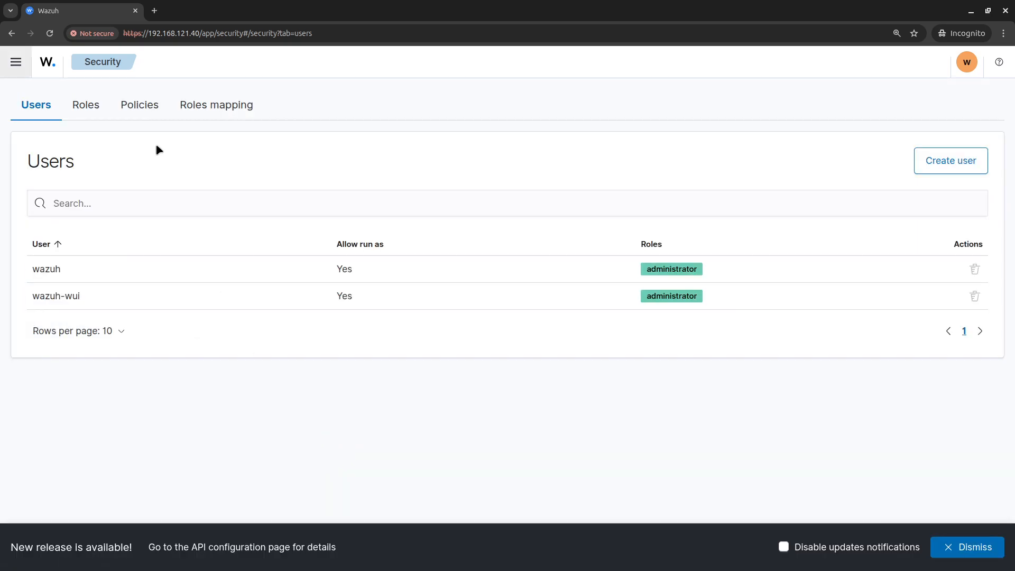
- Start a new role mapping named SSO-RO and assign it the readonly role
click(211, 105)
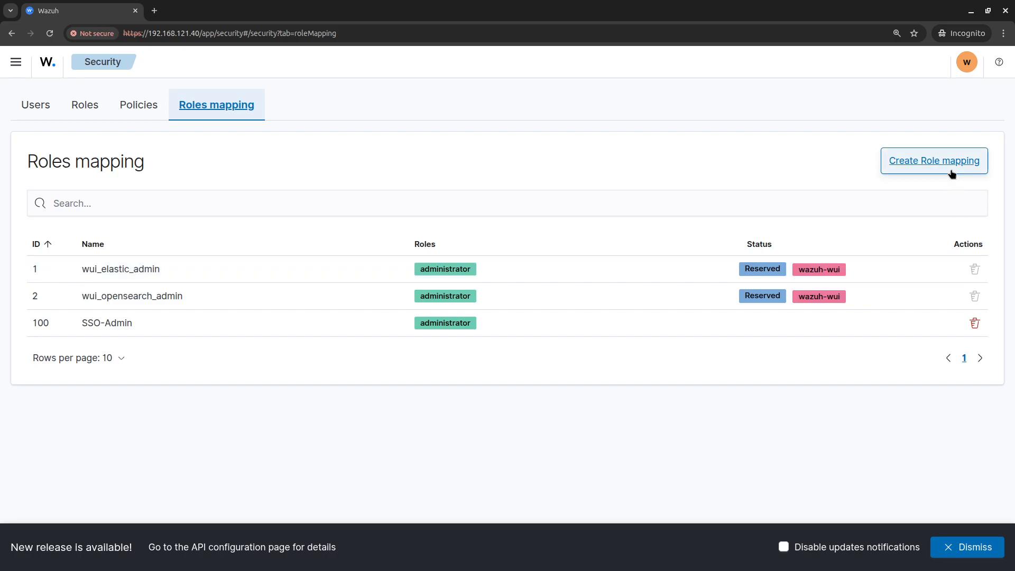
click(951, 168)
click(630, 166)
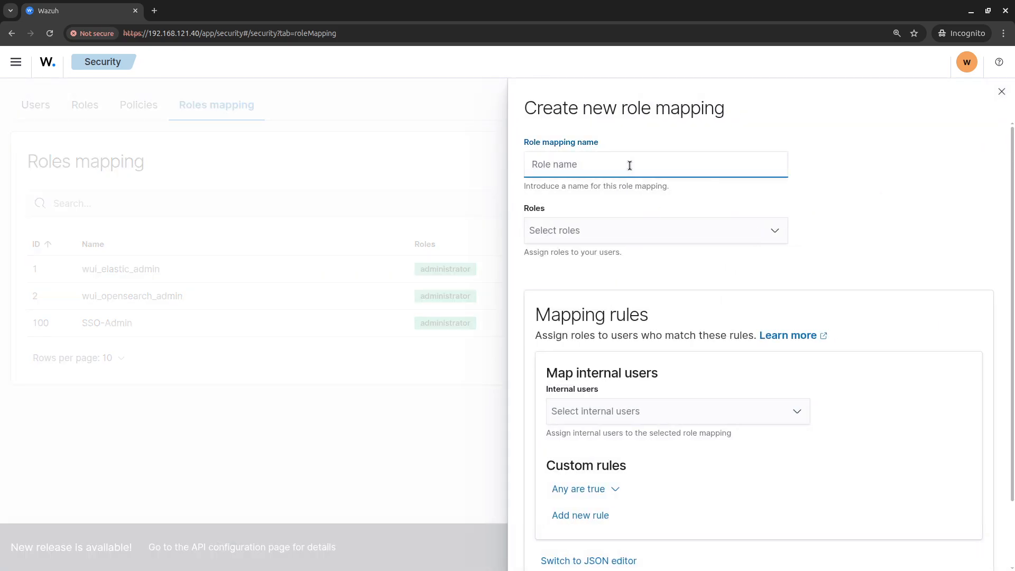
text(sso)
click(573, 231)
text(rea)
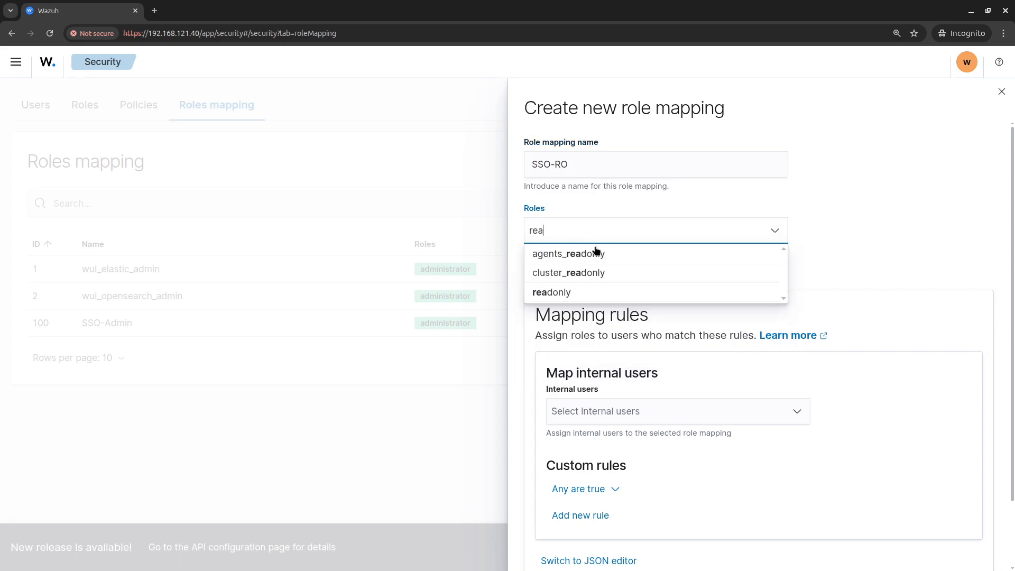
click(587, 294)
click(877, 274)
- Add a custom rule that finds wazuh-readonly in the backend_roles user field, and save the role mapping
scroll(703, 471, down, 3)
click(606, 441)
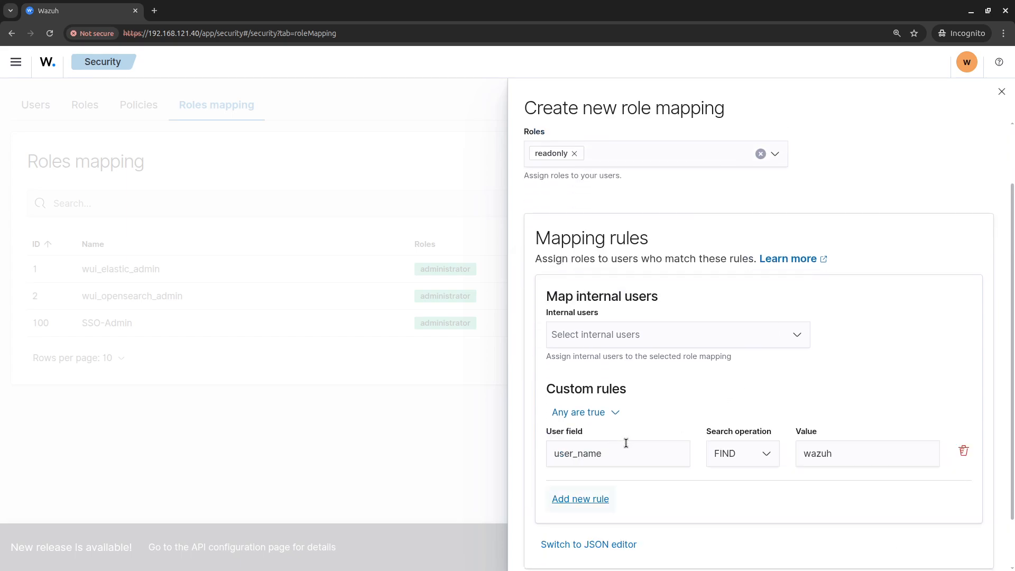
scroll(626, 443, down, 1)
drag(639, 400, 549, 400)
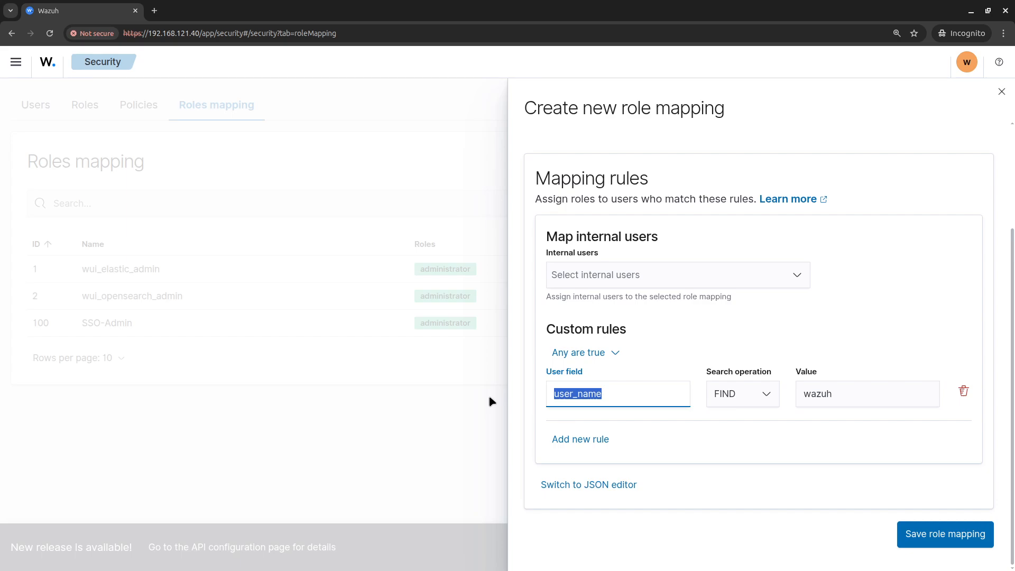
text(v)
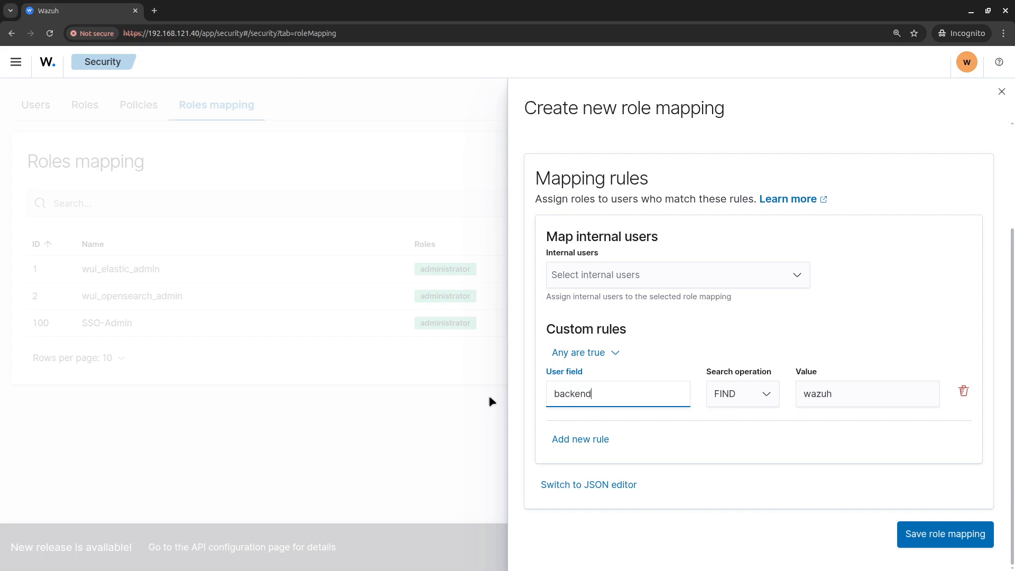
drag(845, 391, 799, 392)
key(ctrl+v)
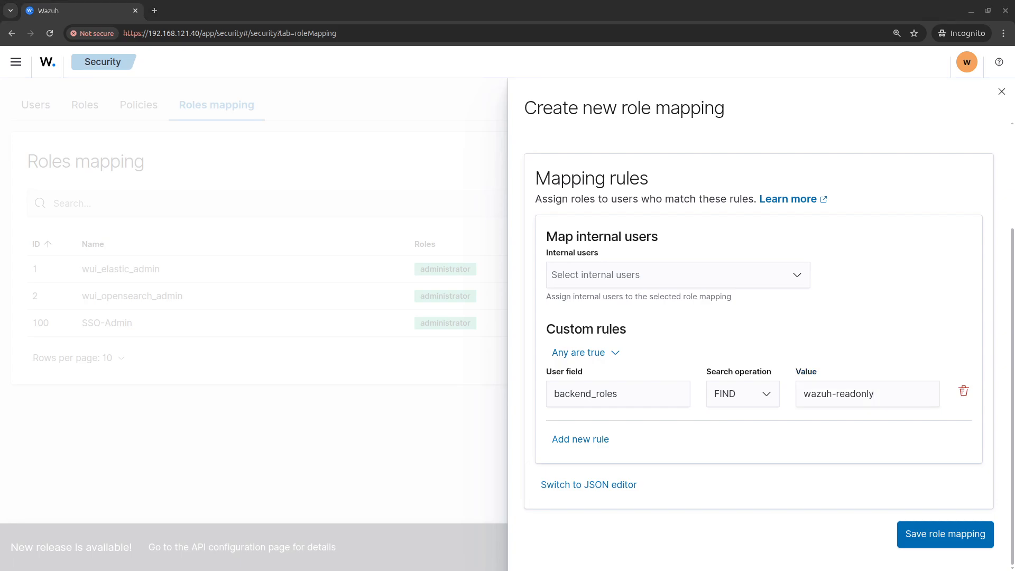
click(921, 534)
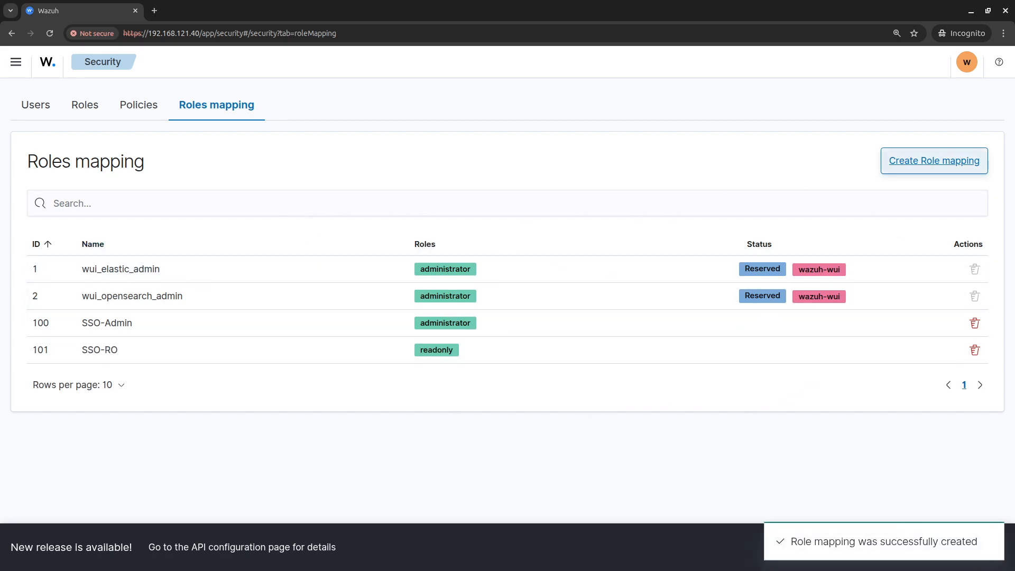
- Switch to the terminal and check the default host's run_as setting in /usr/share/wazuh-dashboard/data/wazuh/config/wazuh.yml without editing the file
key(alt+Tab)
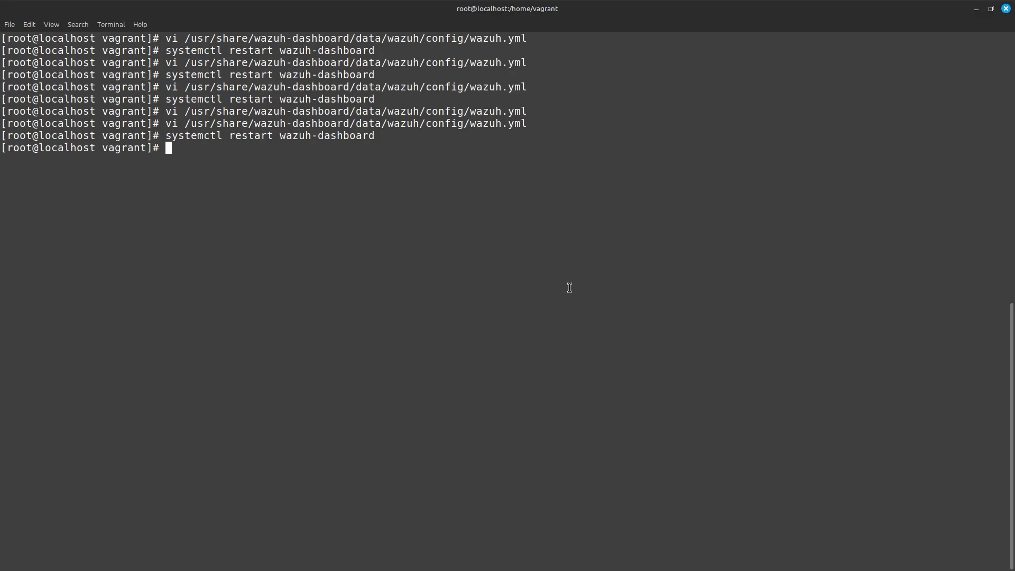
key(ctrl+r)
text(vi)
key(Return)
key(shift+g)
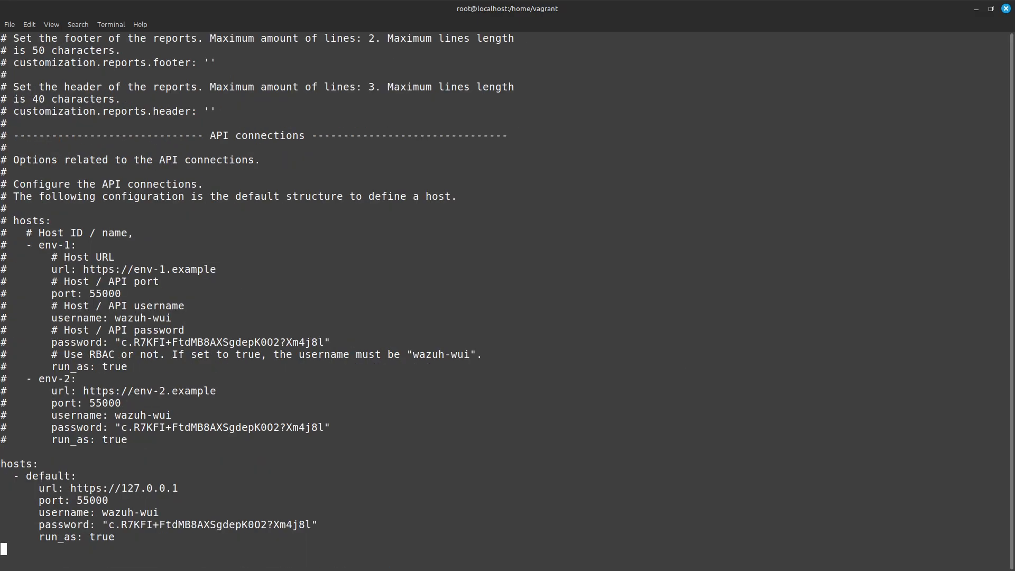
drag(121, 536, 39, 536)
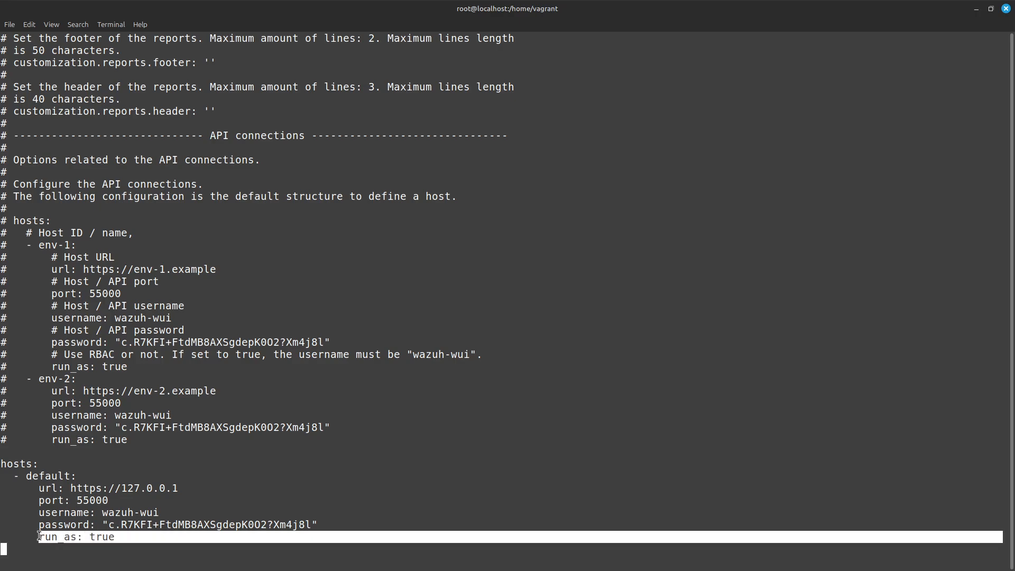
click(258, 491)
text(:q)
key(Return)
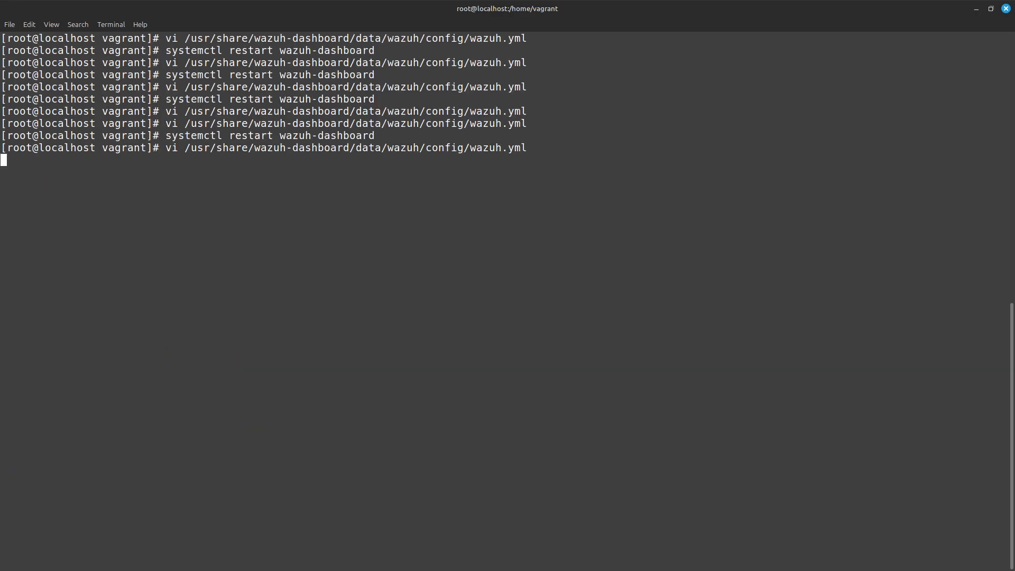
drag(530, 147, 185, 148)
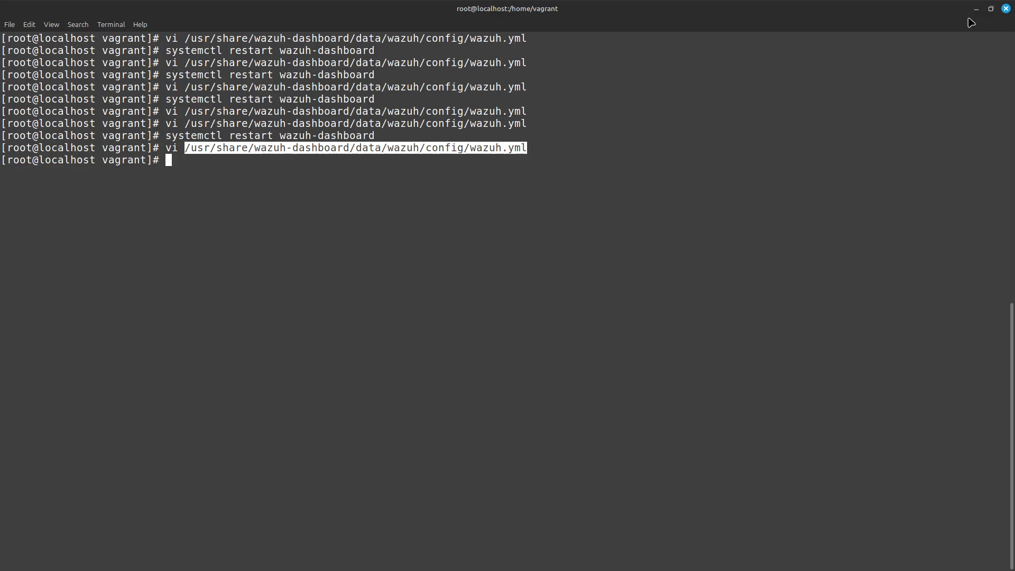
click(553, 175)
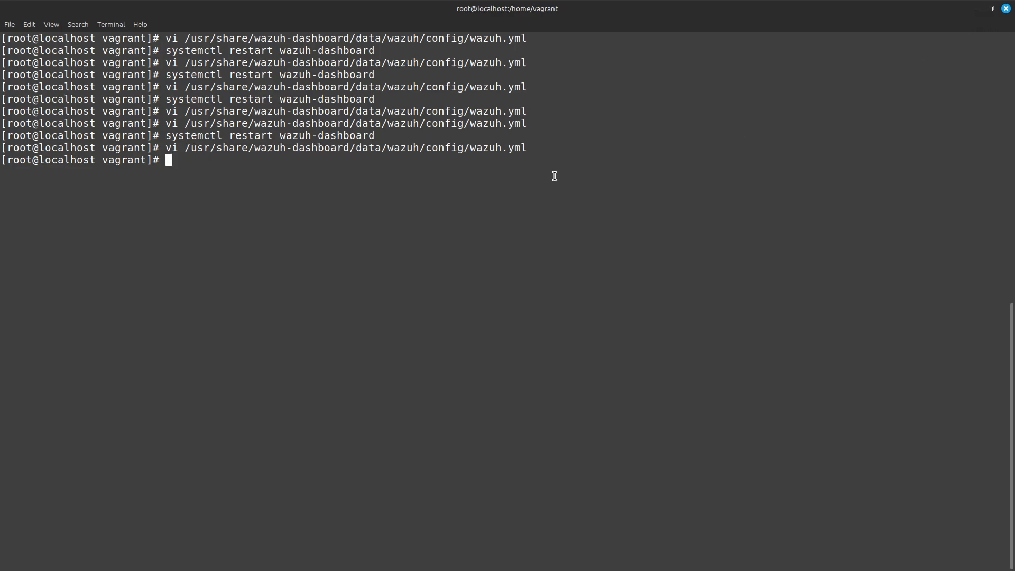
click(977, 9)
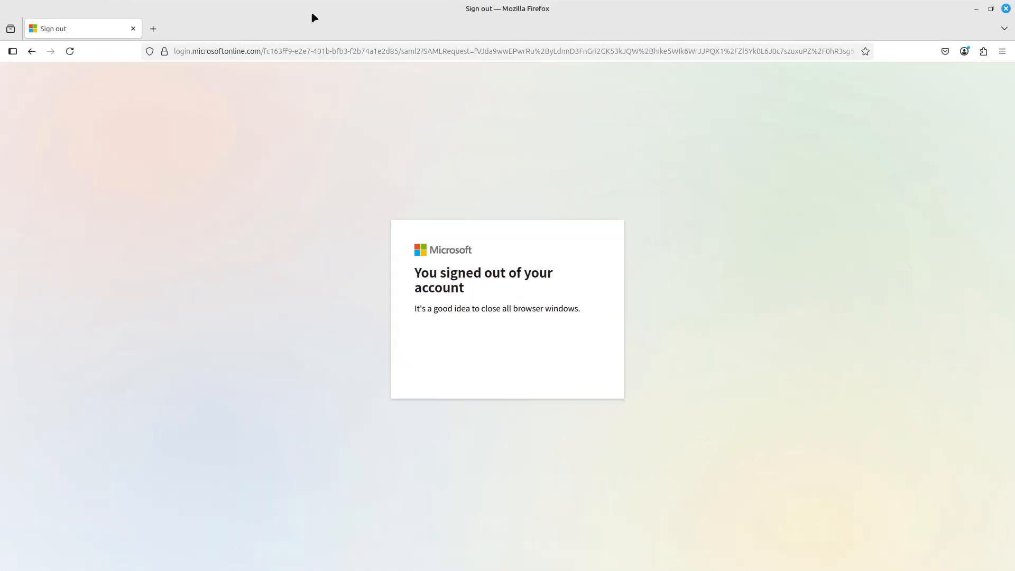
- Switch to Firefox, open 192.168.121.40 in a fresh tab and sign in with the read-only Microsoft account, choosing to stay signed in
click(134, 29)
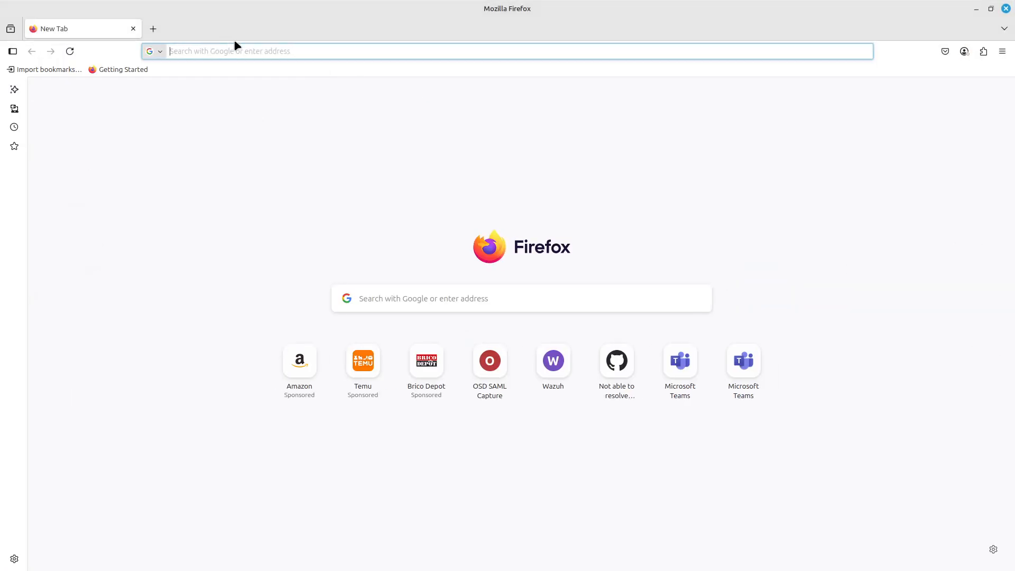
text(192.168.121.40/)
key(Return)
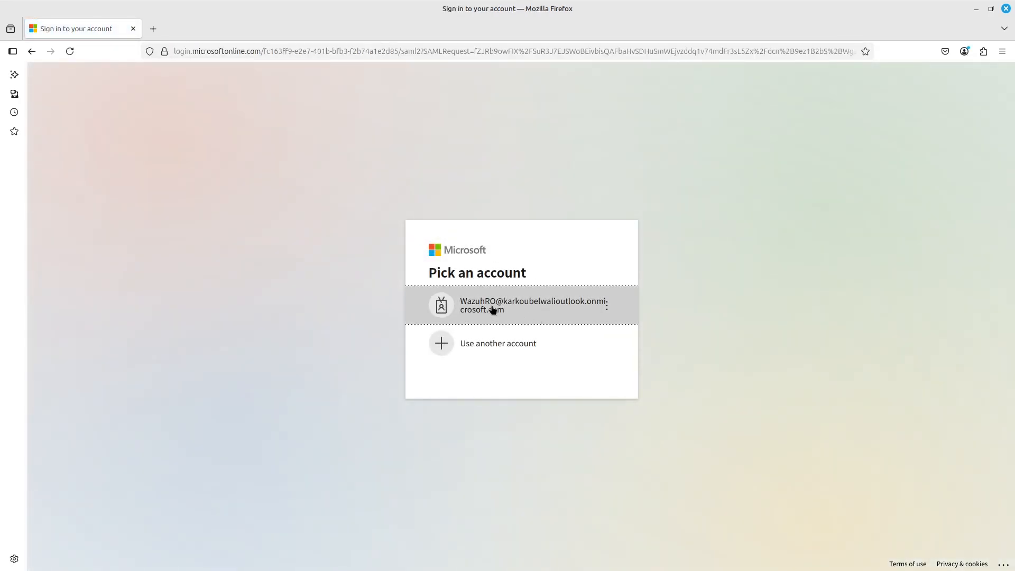
click(524, 315)
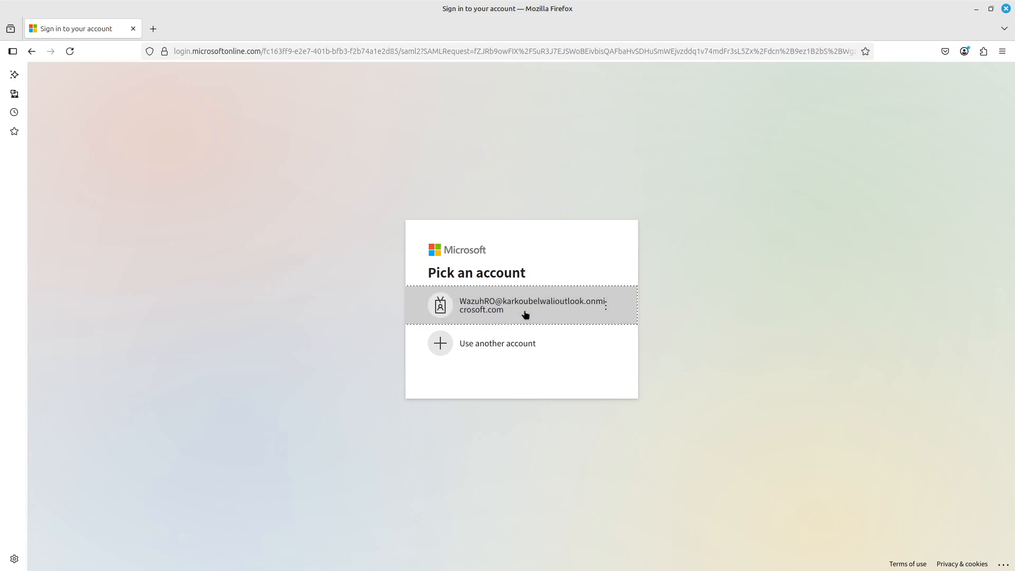
click(596, 367)
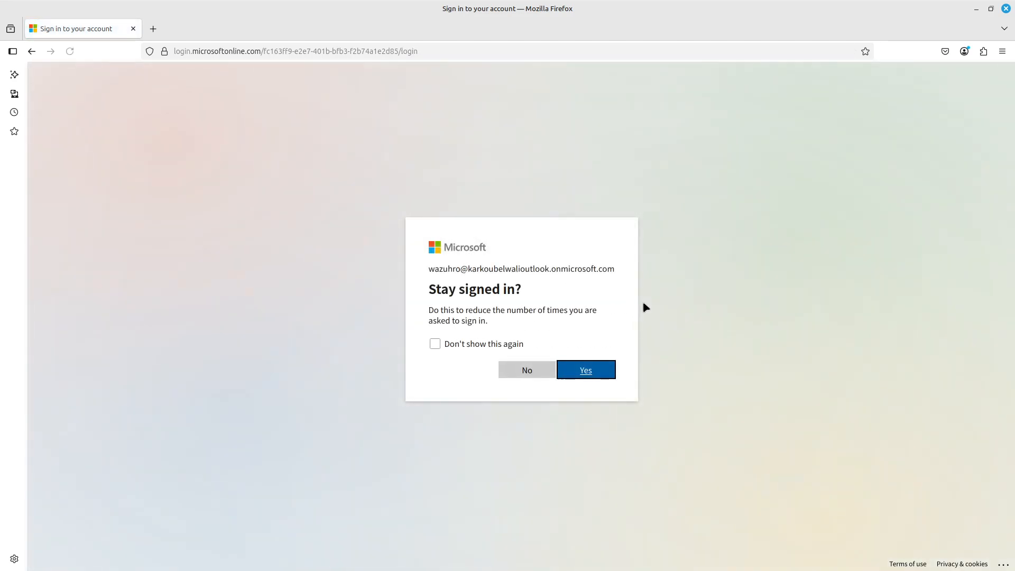
click(600, 370)
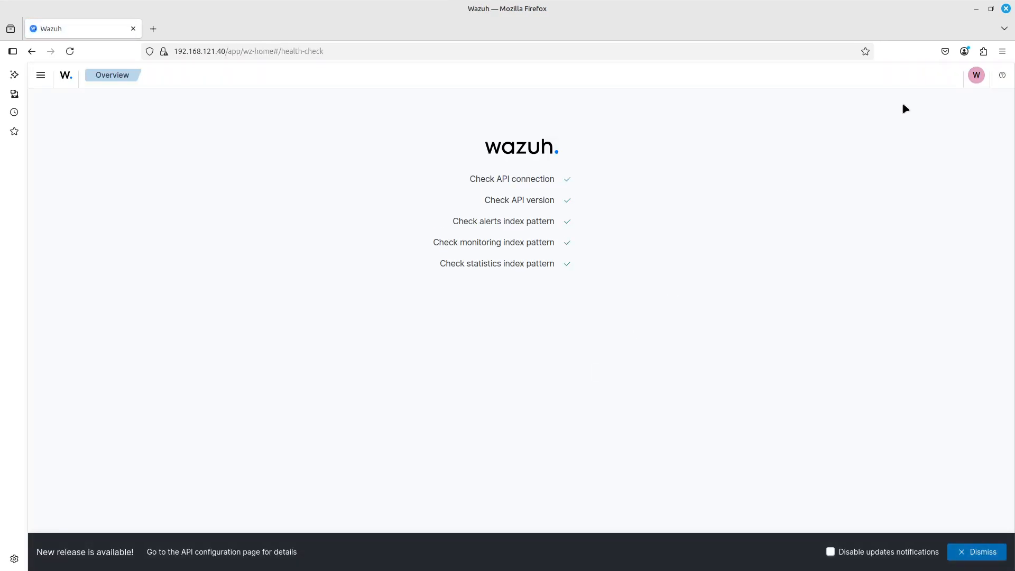
- Review the roles and backend roles mapped to the signed-in account, and close the list
click(977, 74)
click(916, 141)
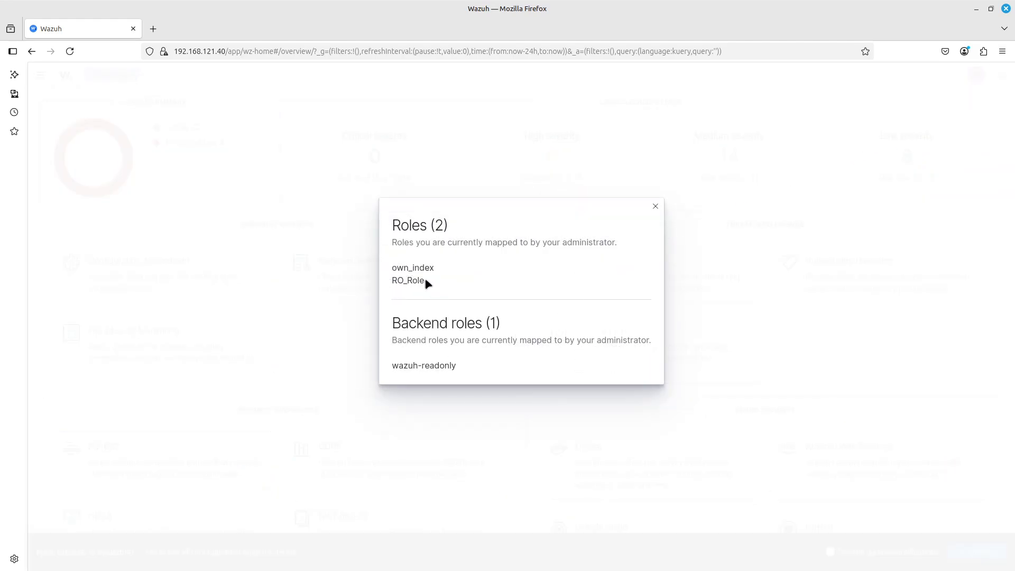
drag(427, 284, 389, 282)
click(461, 368)
click(655, 207)
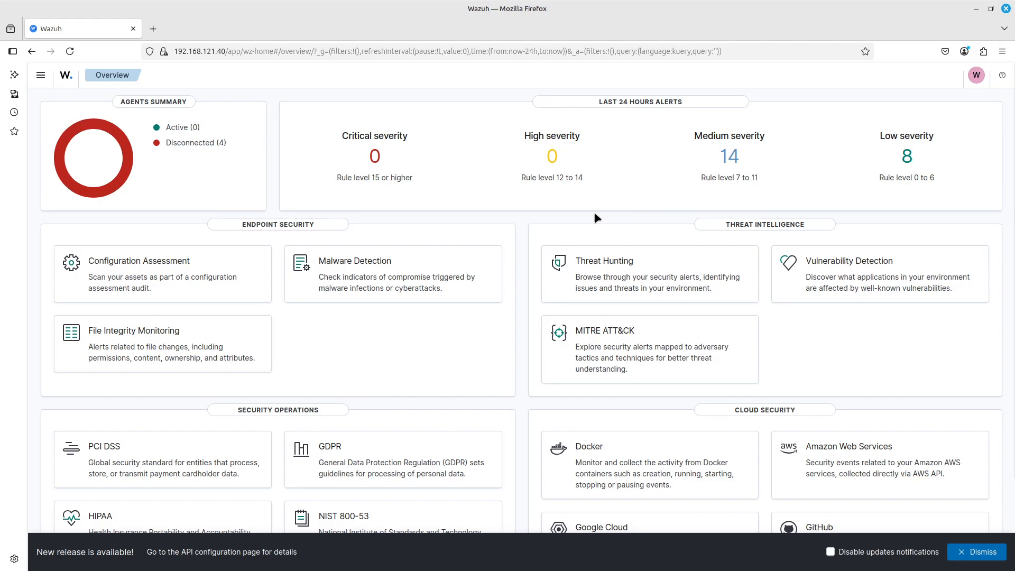
- Open the server management settings and check whether this account may edit the configuration
click(41, 74)
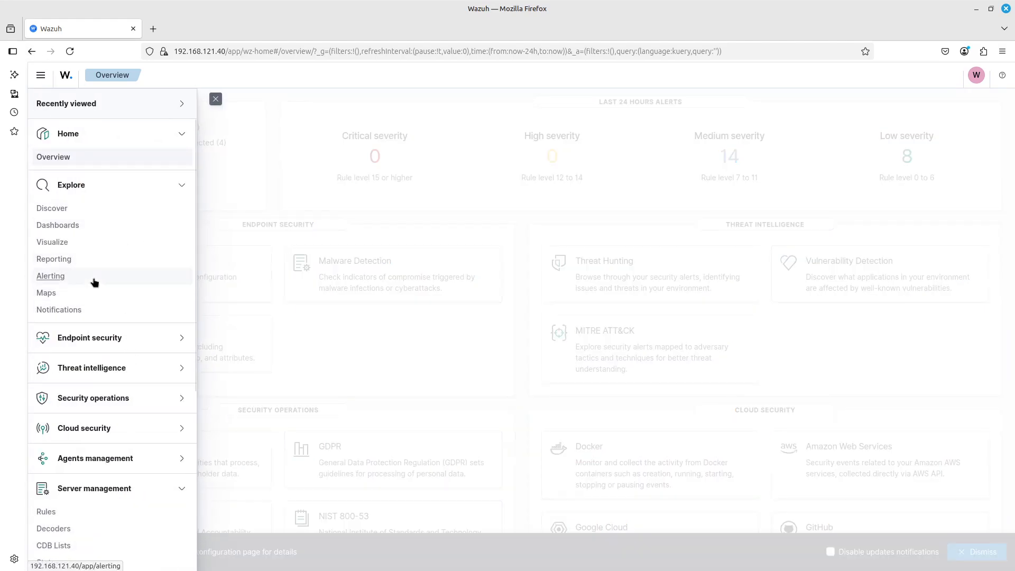
scroll(93, 281, down, 5)
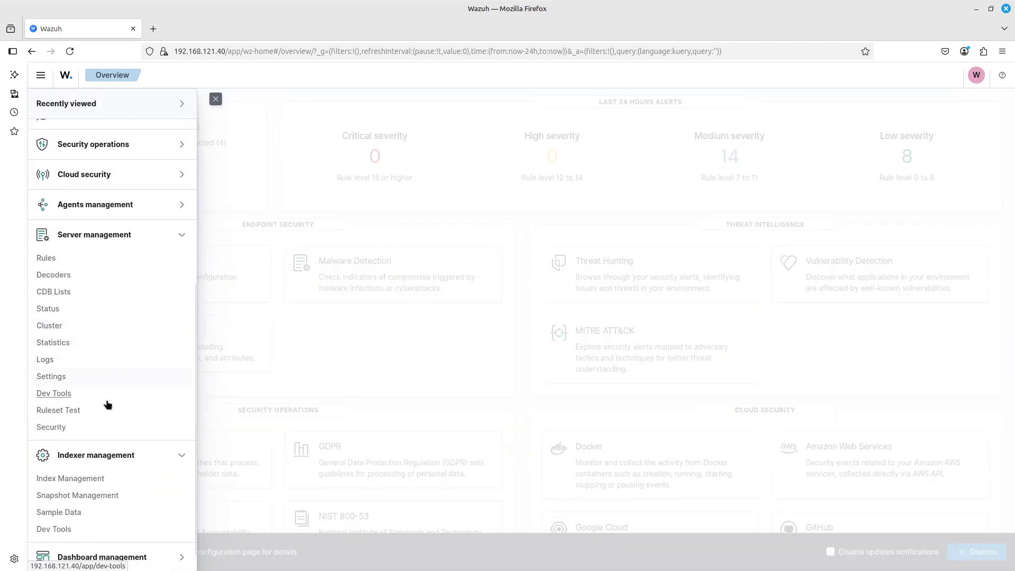
click(65, 378)
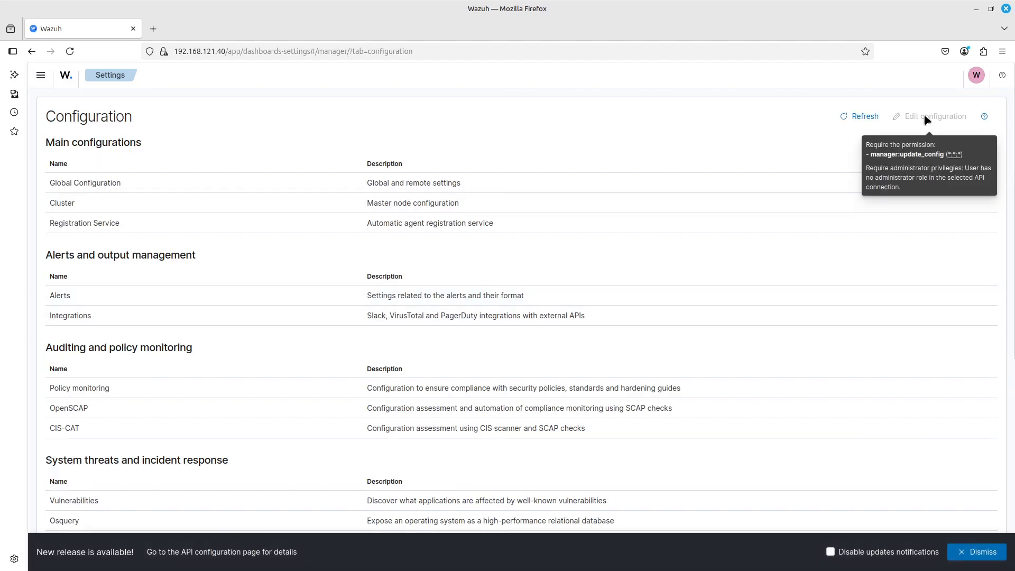
- Open the decoders list and check whether this account may manage or add decoders files
click(41, 74)
scroll(127, 389, down, 3)
scroll(122, 397, down, 2)
click(65, 342)
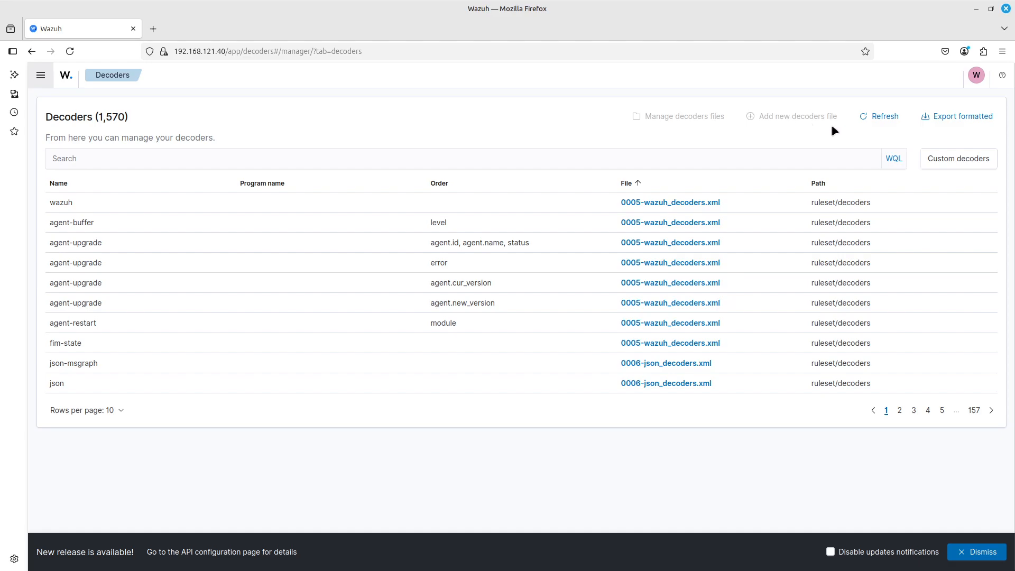
click(42, 78)
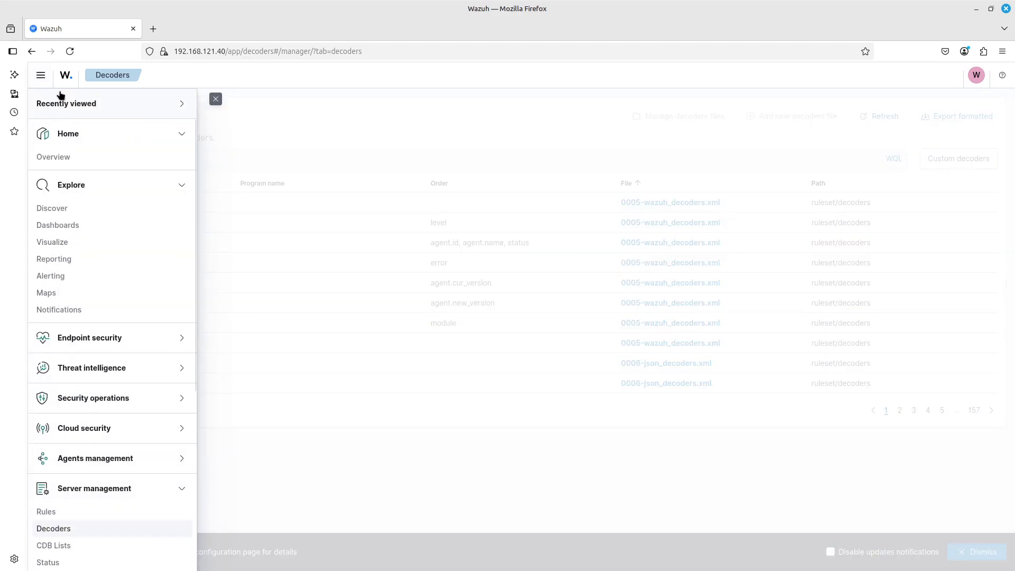
click(98, 163)
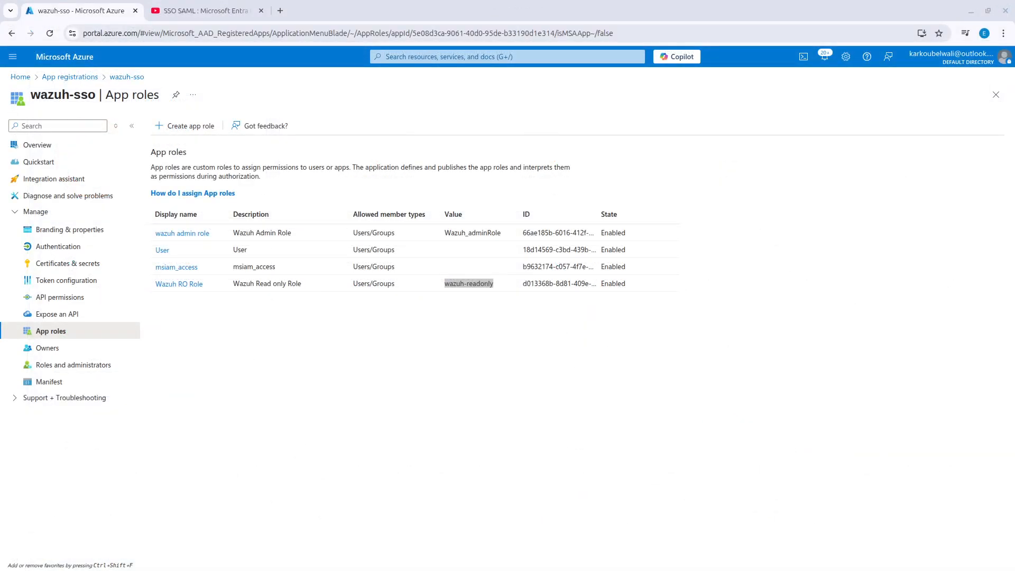
- Switch to Chrome, view the YouTube video on SSO SAML with Microsoft Entra ID, and open the own LinkedIn profile in a new tab
click(229, 10)
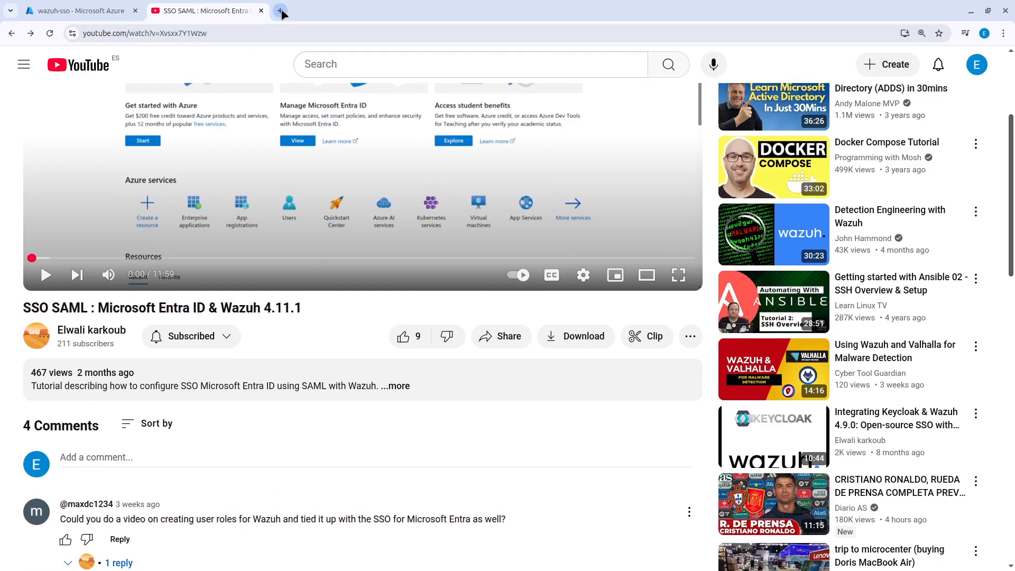
click(280, 11)
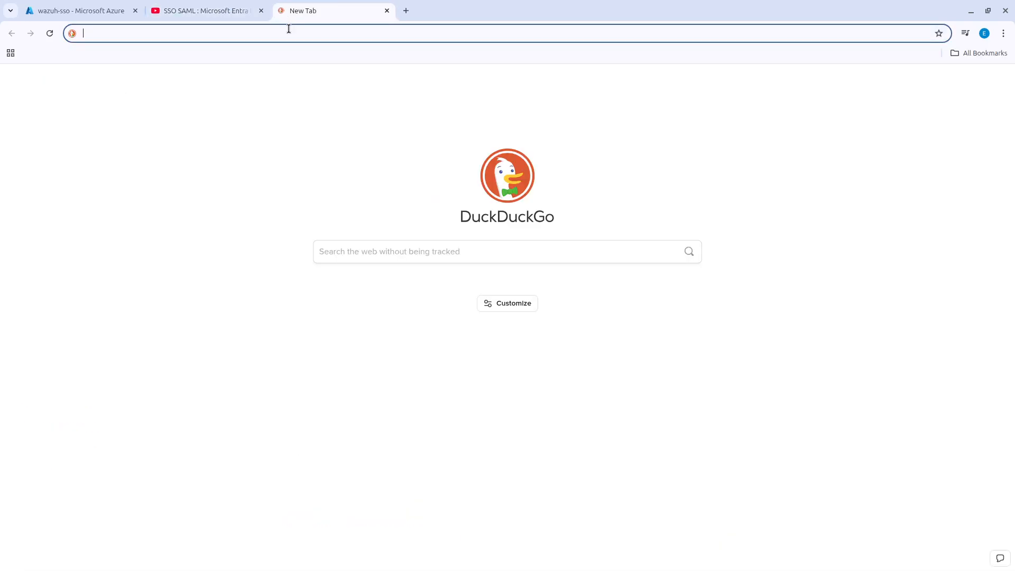
text(linkedin.com/feed/)
key(Return)
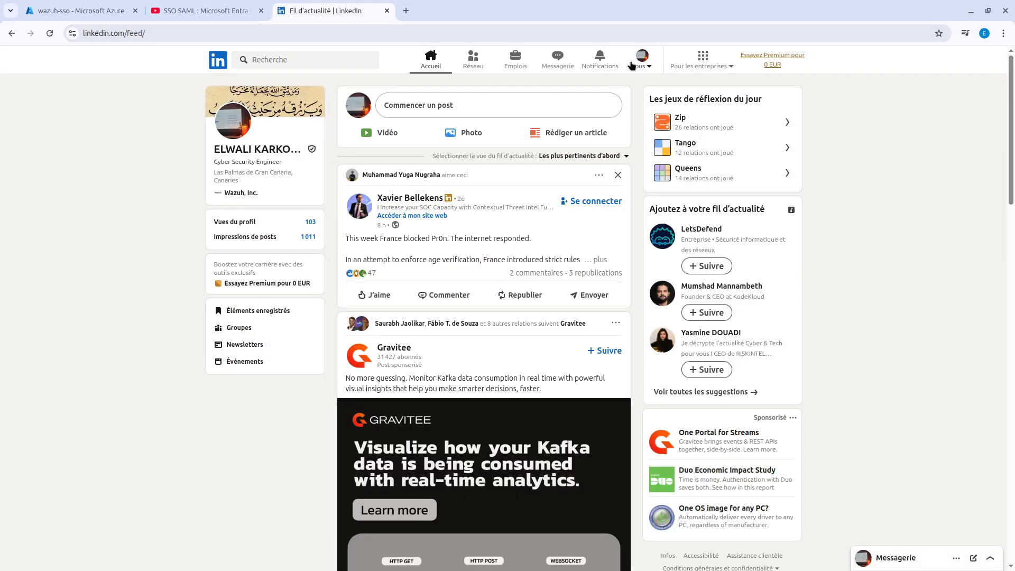
click(640, 59)
click(613, 127)
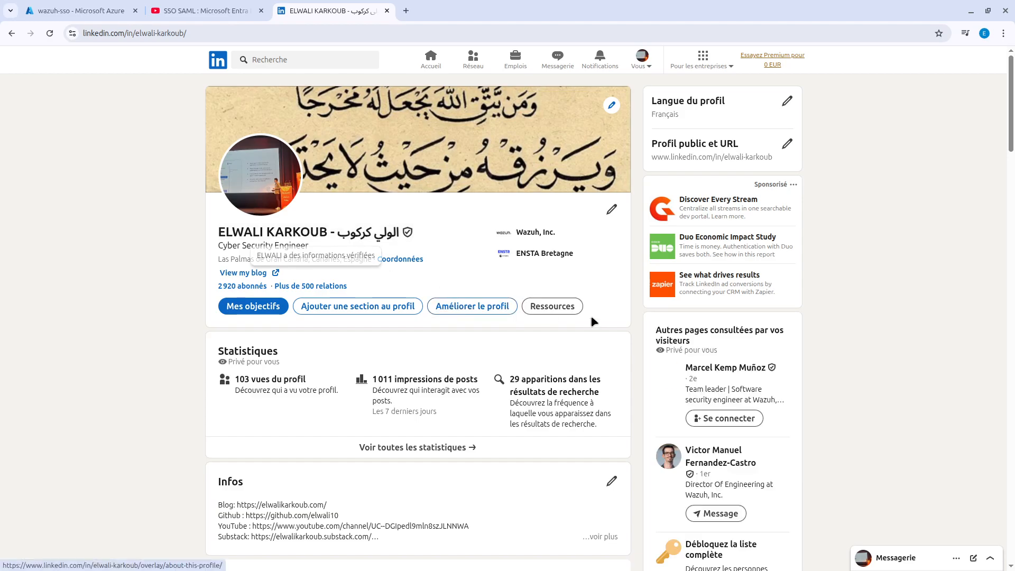